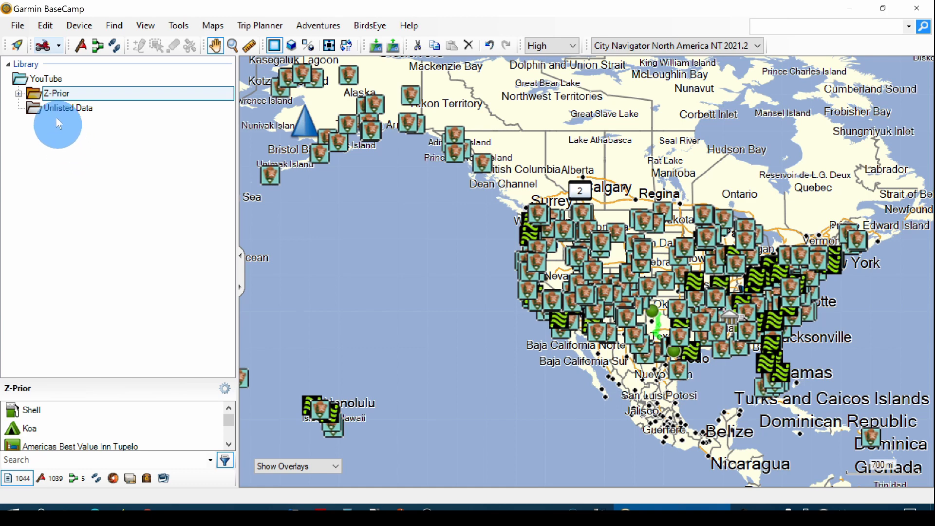
- Create a new list folder named Alaska under the YouTube folder in the library
click(51, 79)
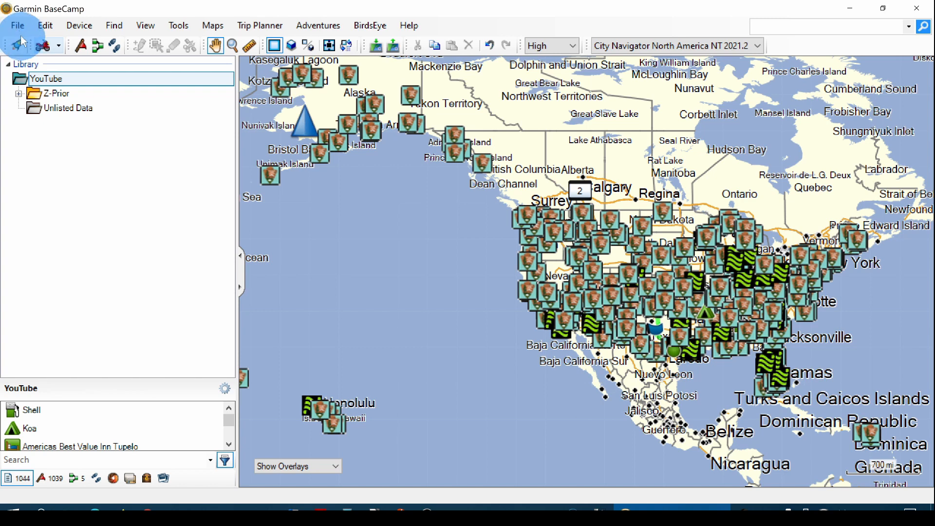
right_click(55, 80)
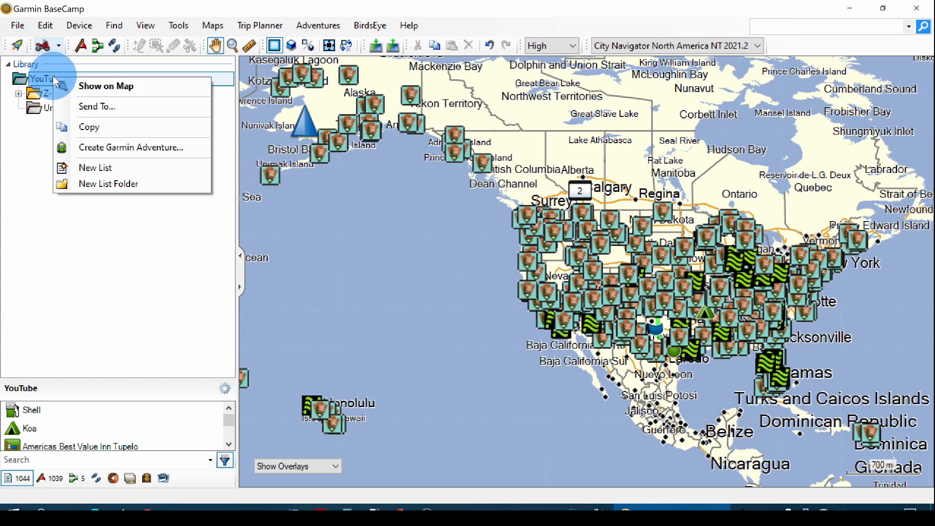
click(115, 186)
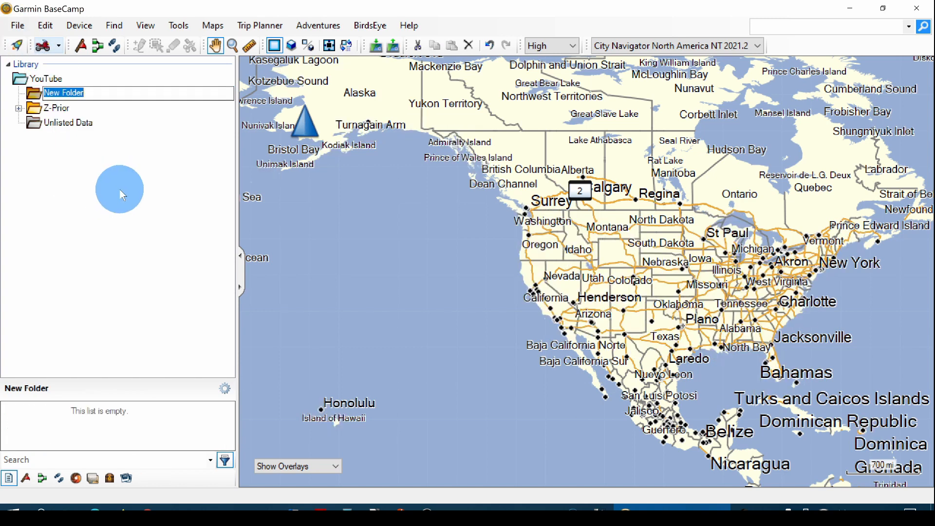
text(Alaska)
key(Return)
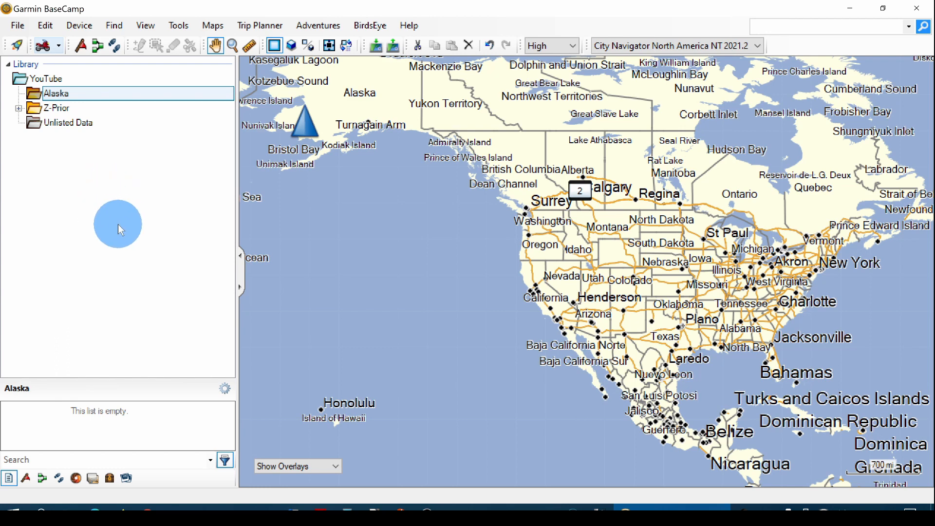
- Import To Anchorage.gpx from the 14-BaseCamp Folders Staging folder into the Alaska folder
click(18, 29)
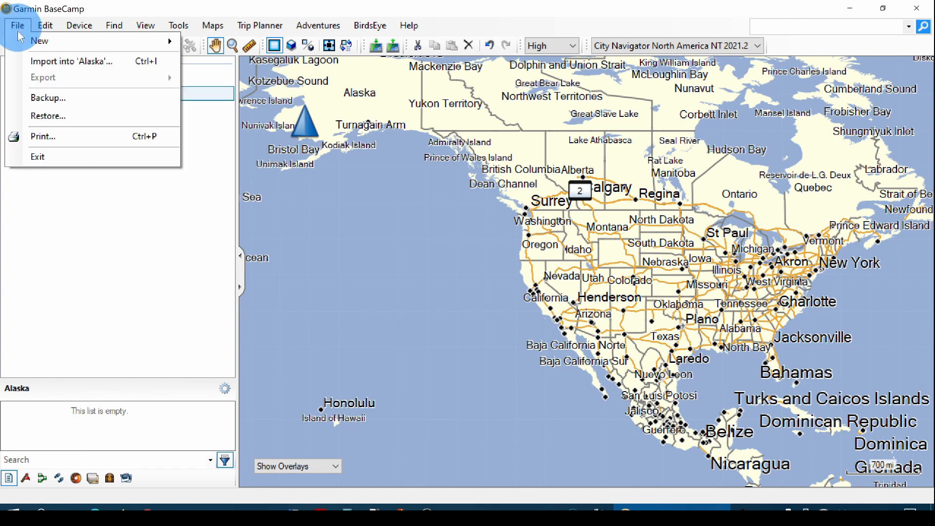
click(49, 63)
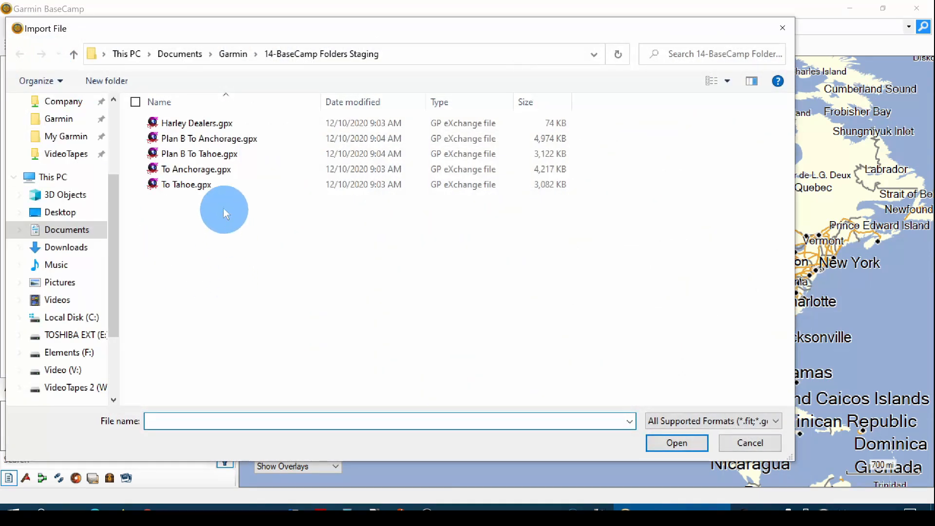
click(218, 167)
click(688, 448)
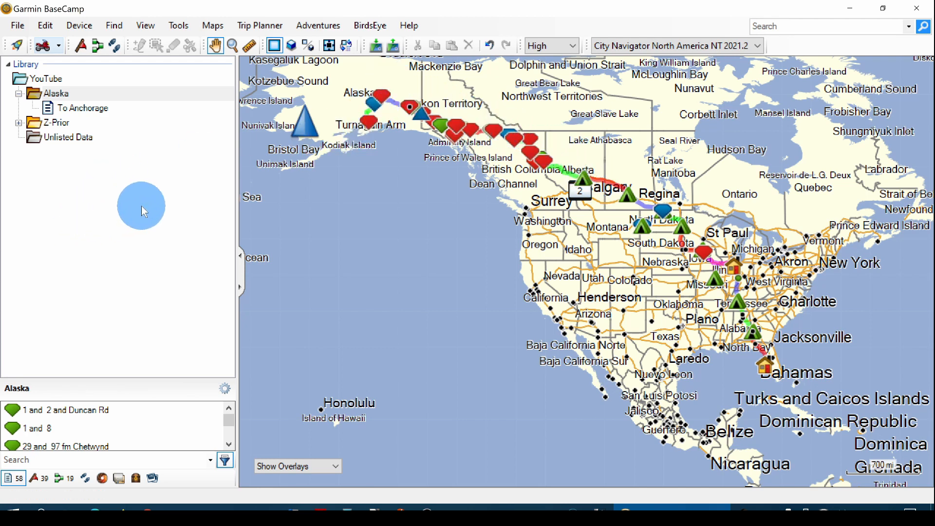
- Import To Tahoe.gpx into the Alaska folder
click(14, 27)
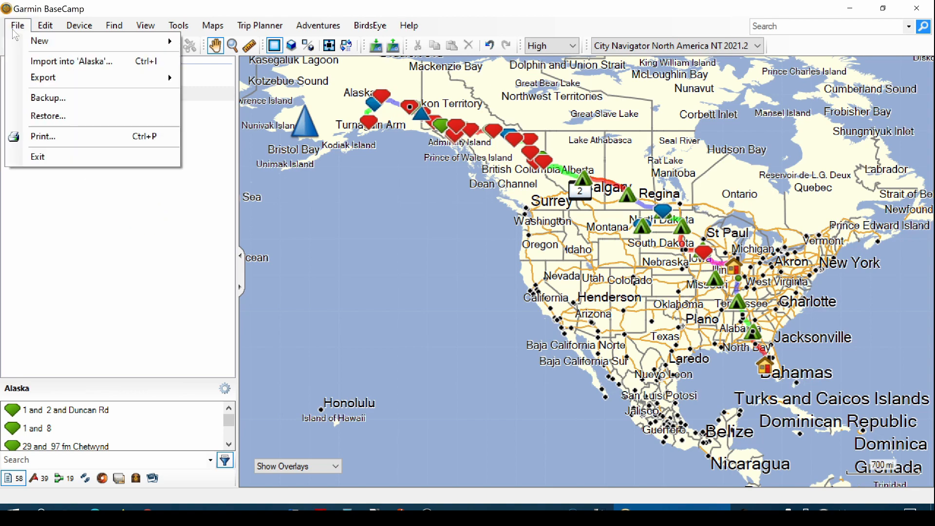
click(29, 59)
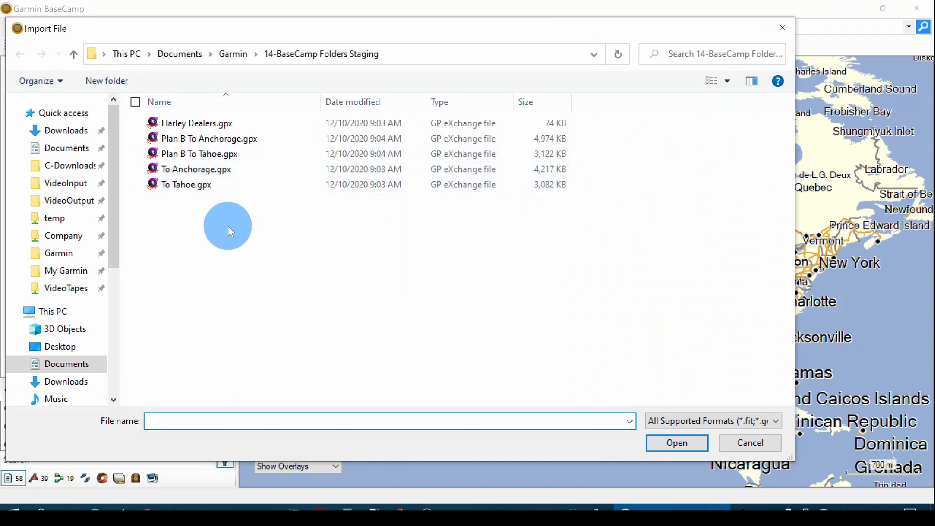
click(182, 184)
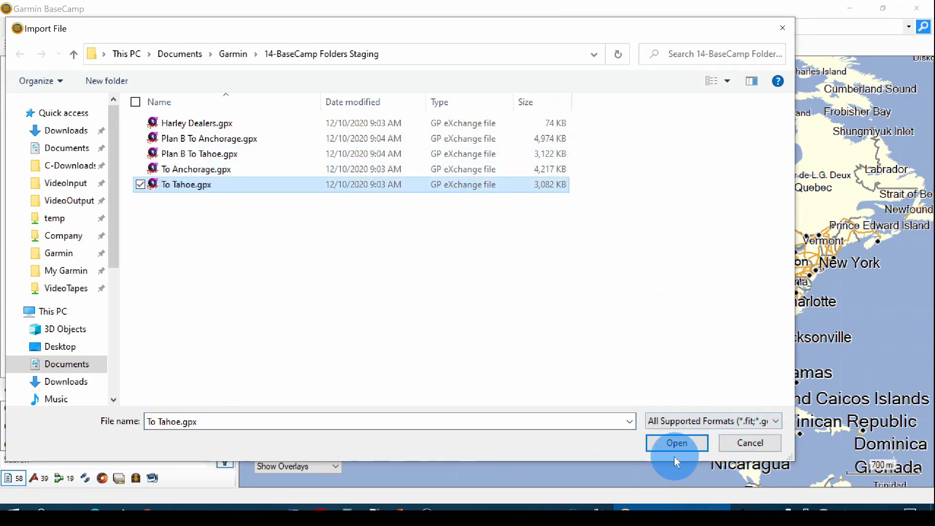
click(677, 443)
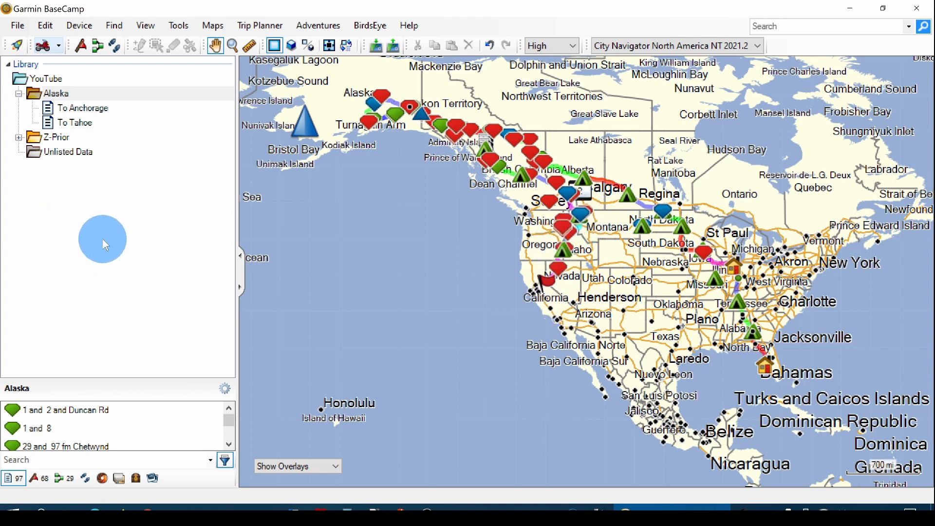
- Import Harley Dealers.gpx into the Alaska folder
click(57, 93)
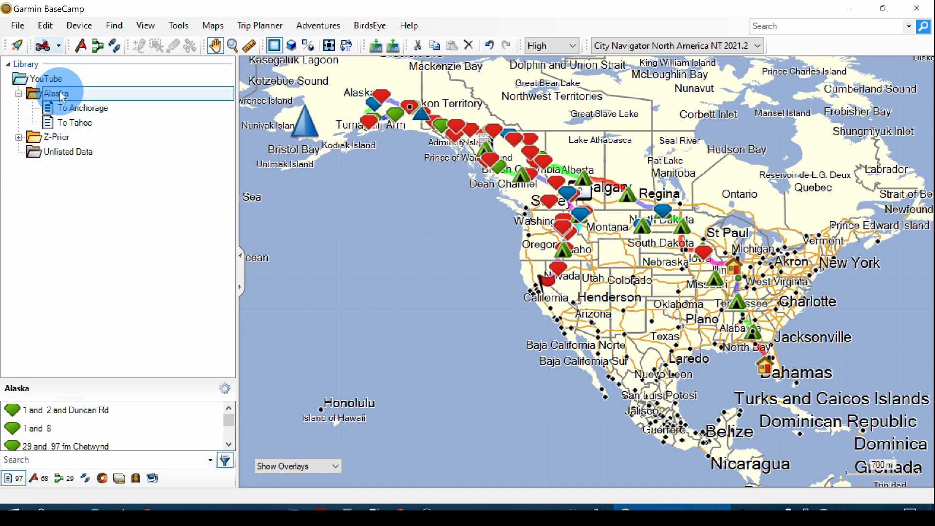
click(18, 26)
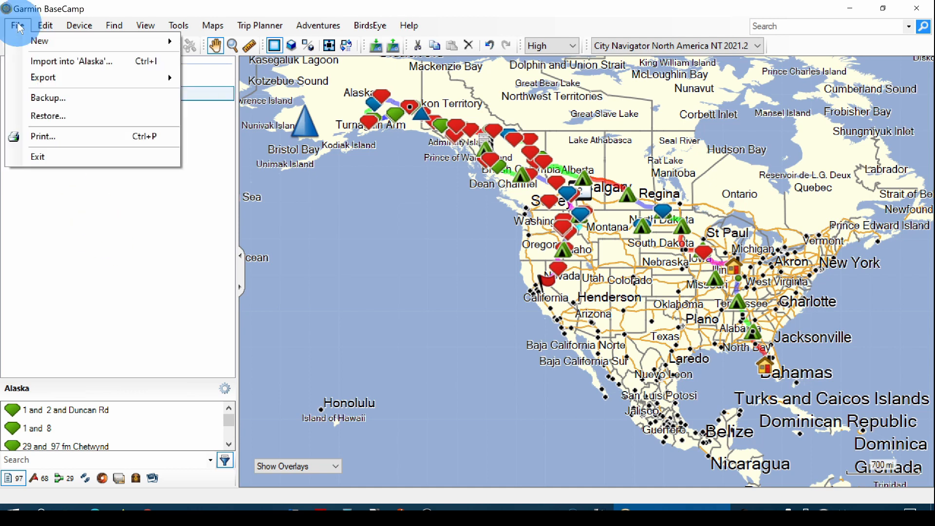
click(37, 61)
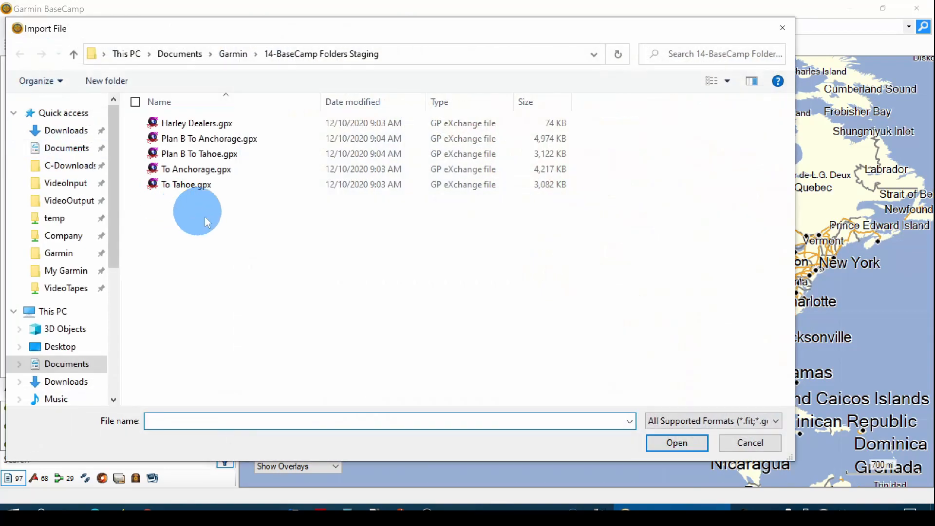
click(198, 126)
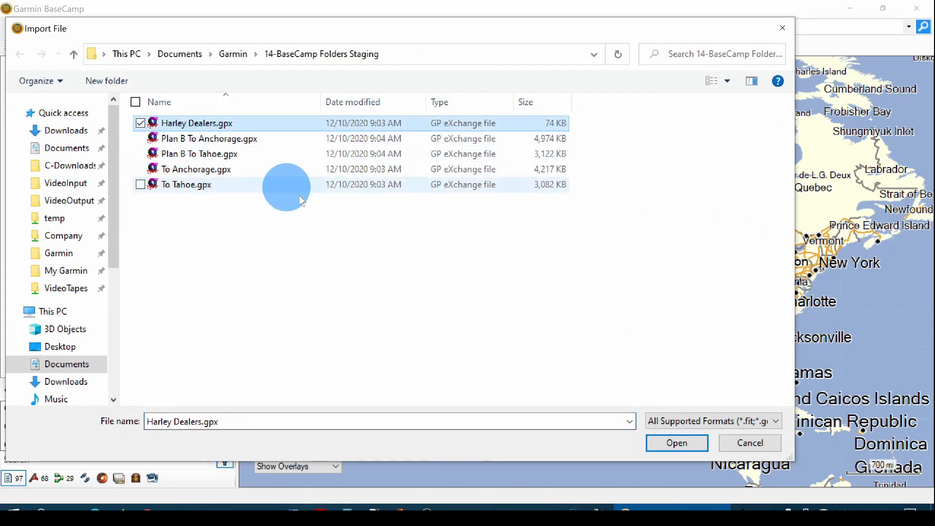
click(679, 444)
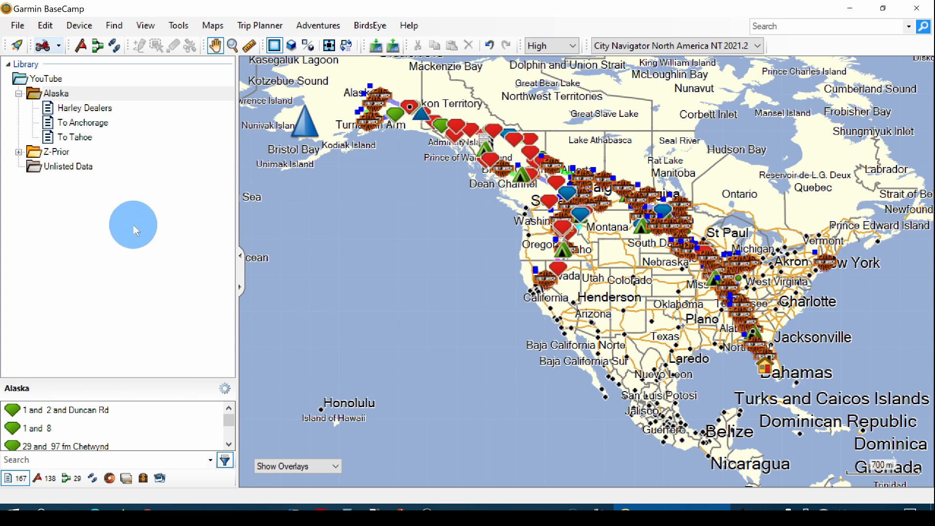
- Import Plan B To Anchorage.gpx into the Alaska folder
right_click(68, 100)
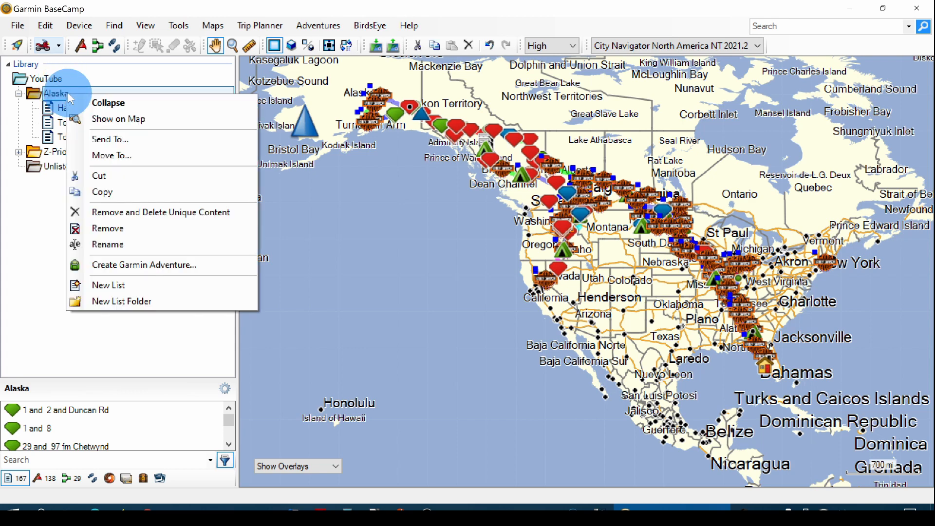
click(17, 27)
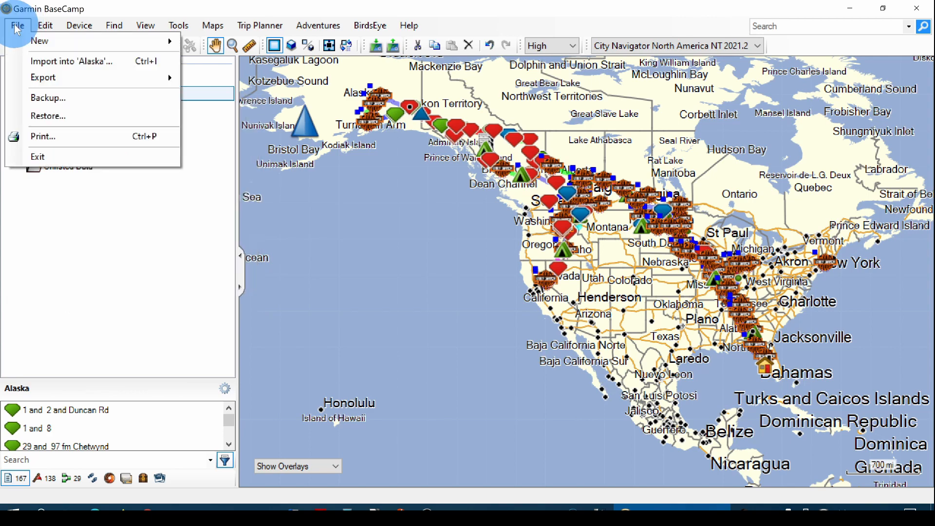
click(37, 61)
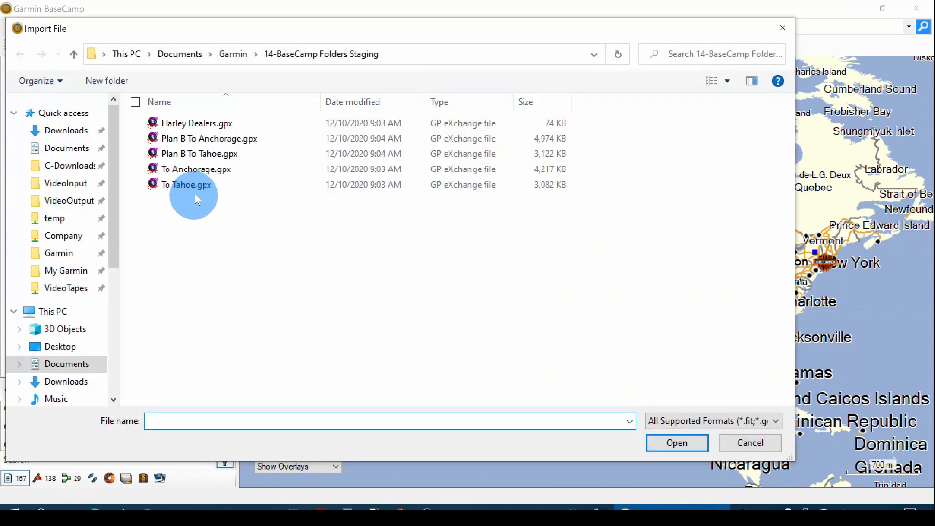
click(194, 138)
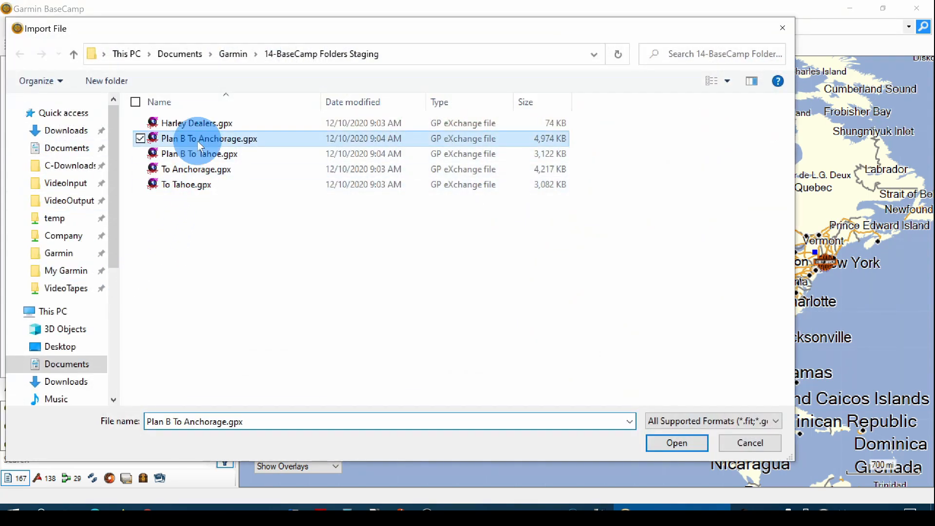
click(700, 443)
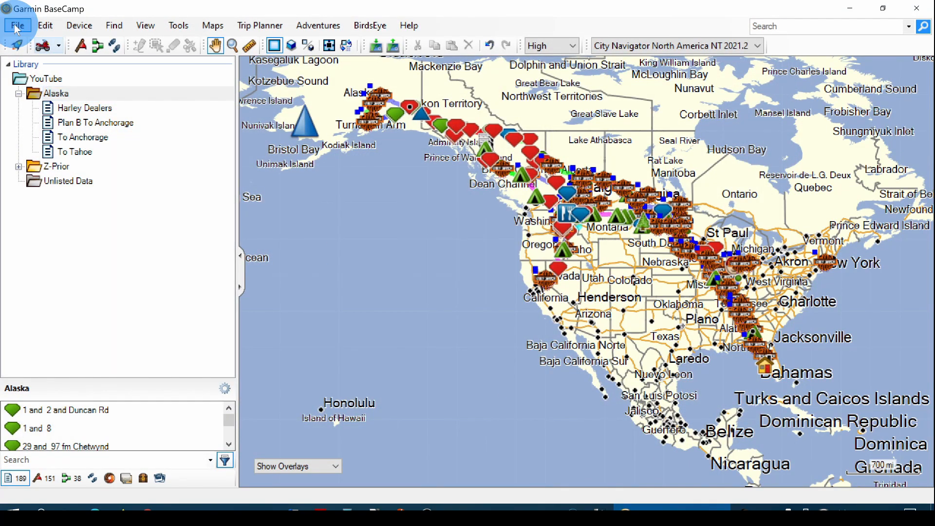
- Import Plan B To Tahoe.gpx into the Alaska folder
click(16, 28)
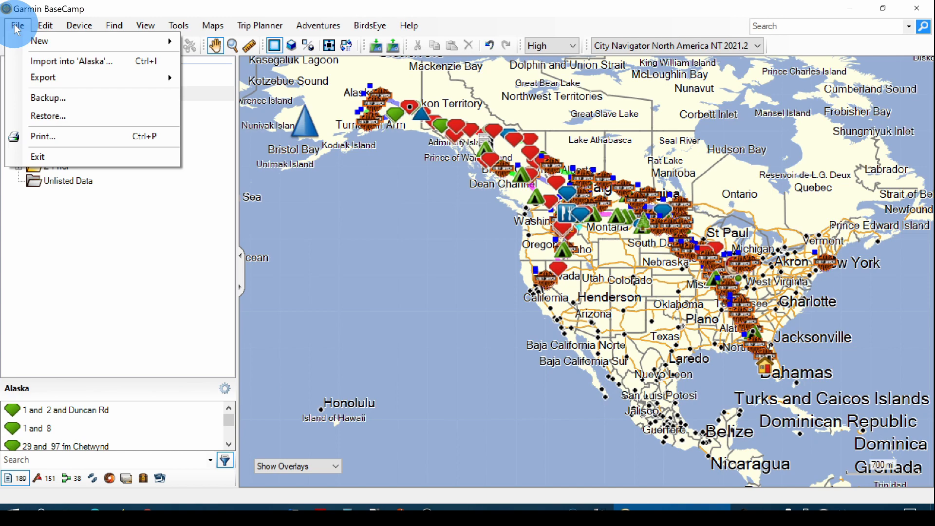
click(48, 62)
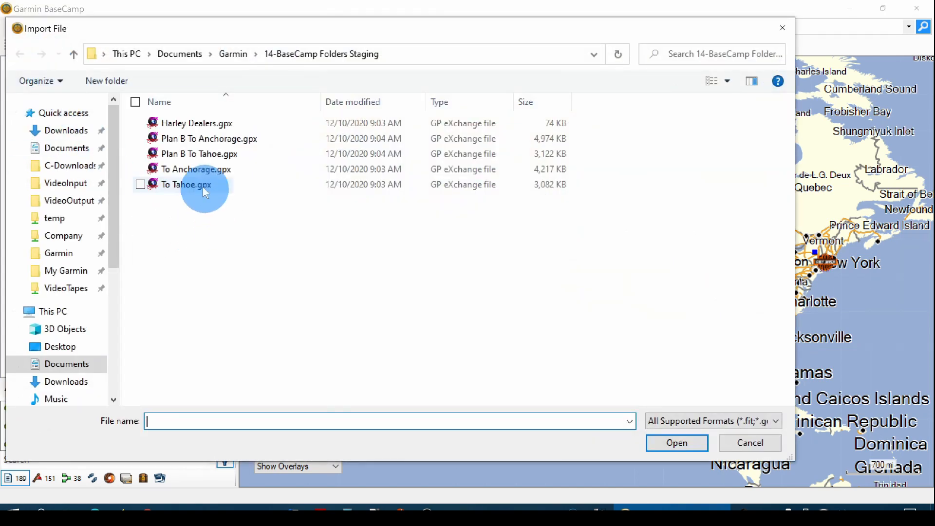
click(186, 154)
click(677, 443)
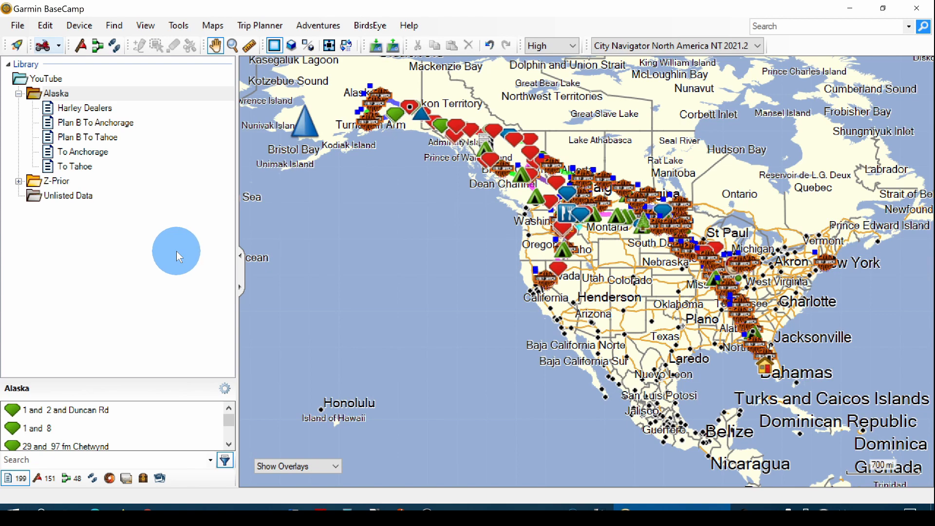
- Examine on the map the contents of each list in the Alaska folder, from Harley Dealers through To Tahoe
scroll(415, 259, up, 1)
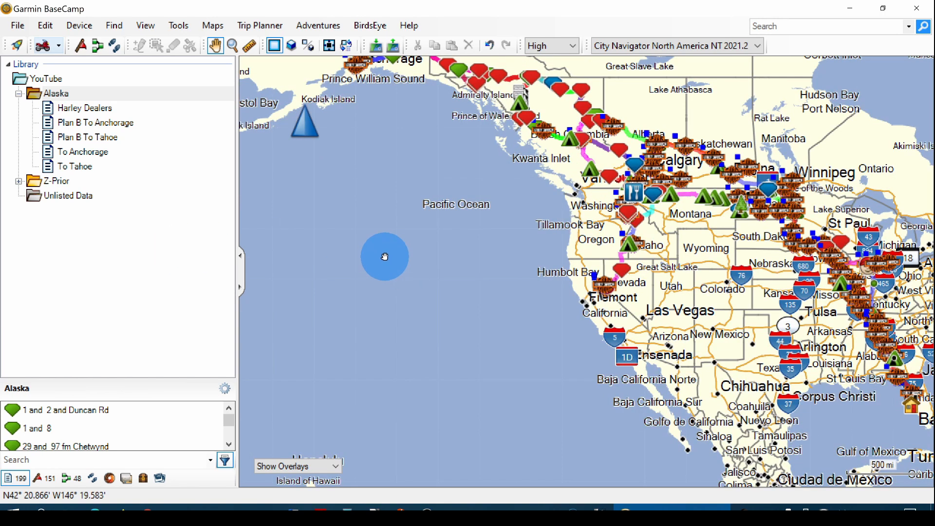
drag(385, 256, 360, 310)
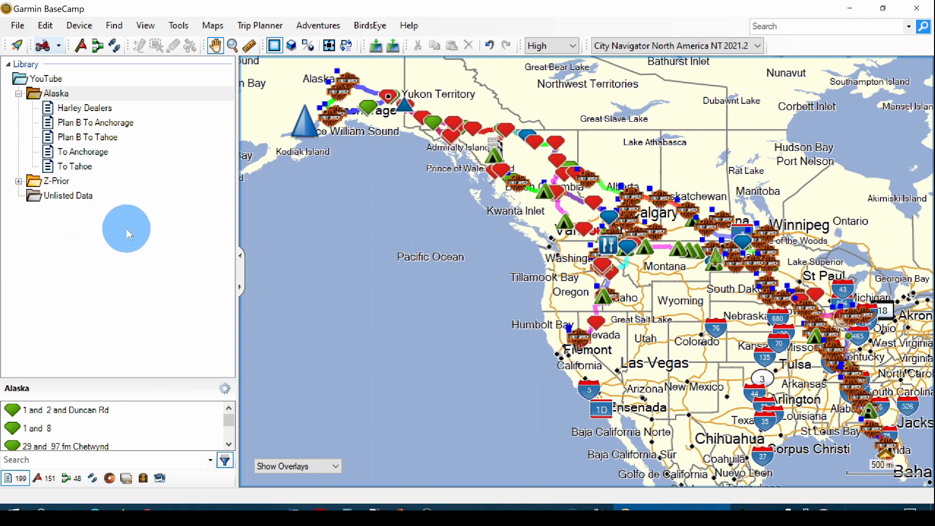
click(92, 112)
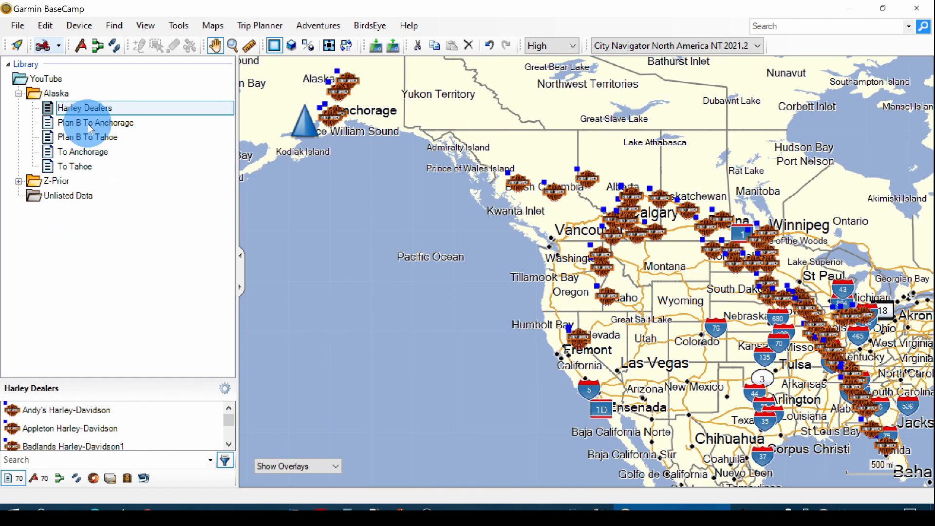
click(88, 122)
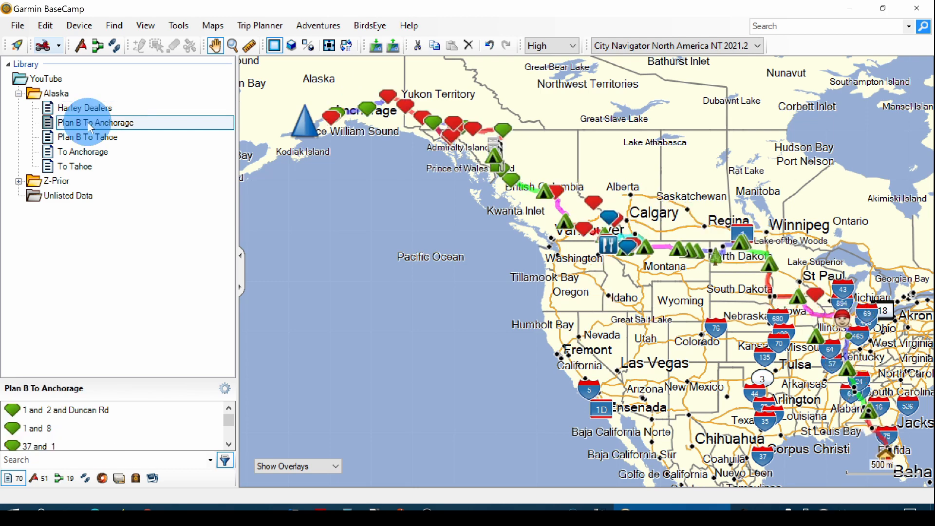
click(92, 134)
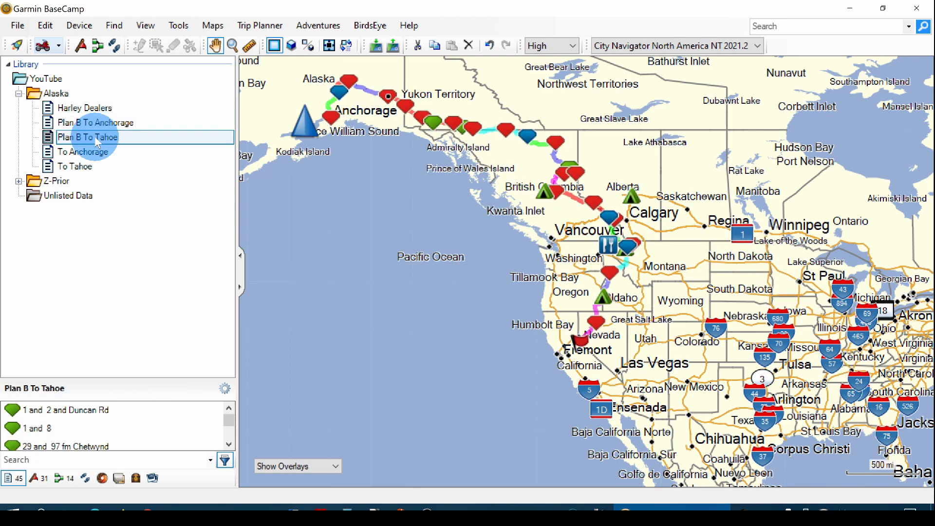
click(92, 153)
click(91, 166)
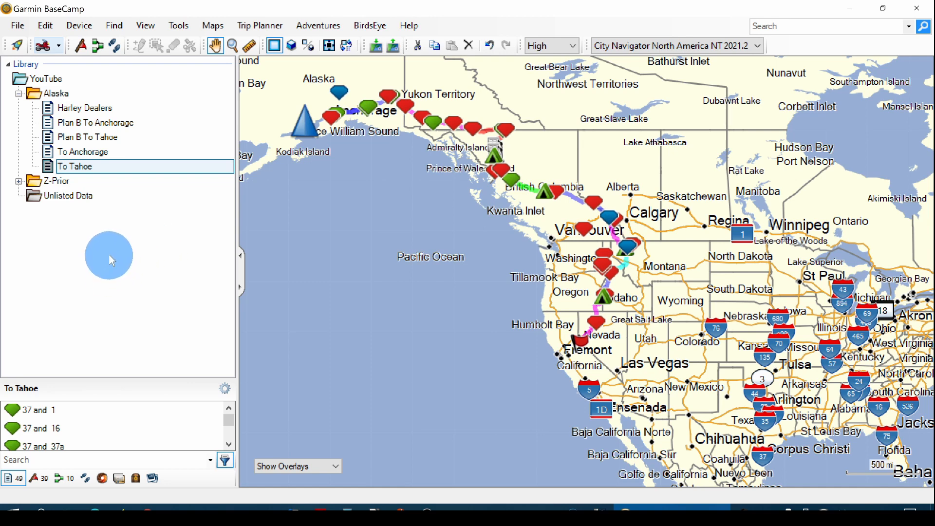
- Create a list folder named Plan A inside the Alaska folder
click(58, 94)
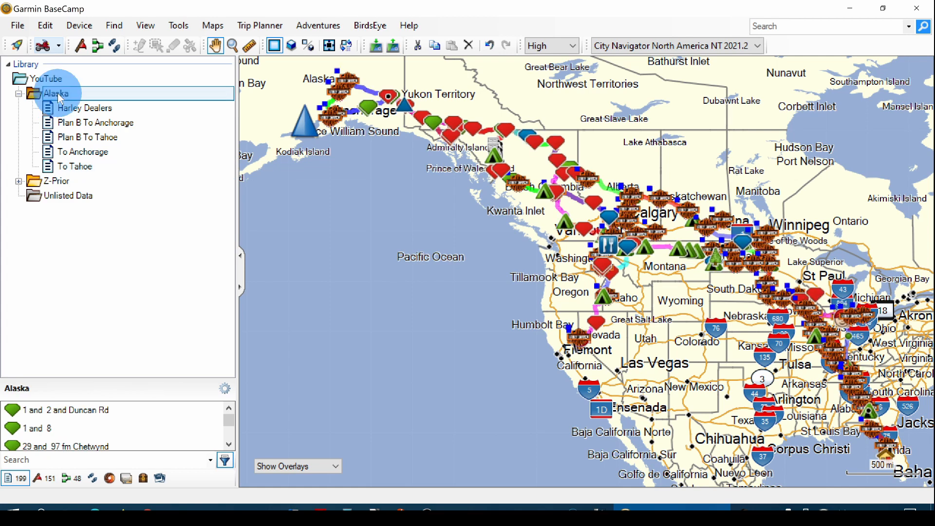
right_click(60, 99)
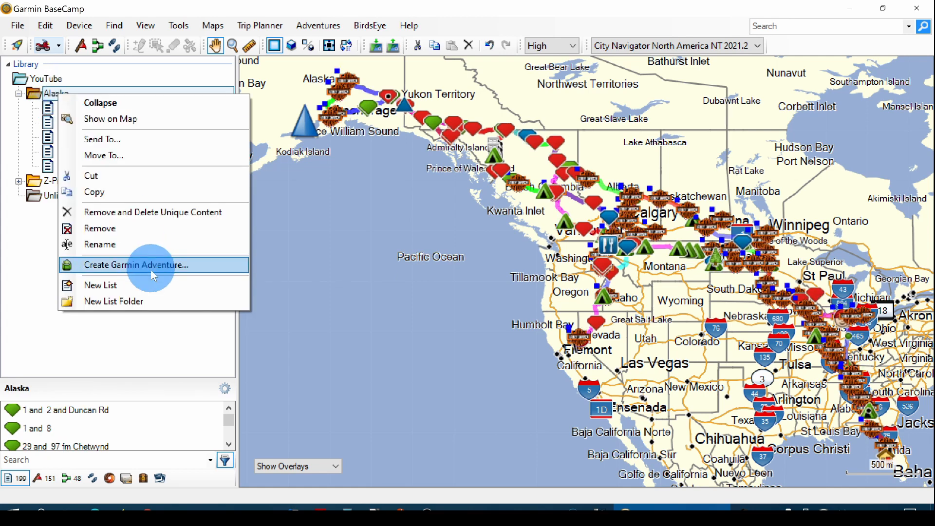
click(151, 302)
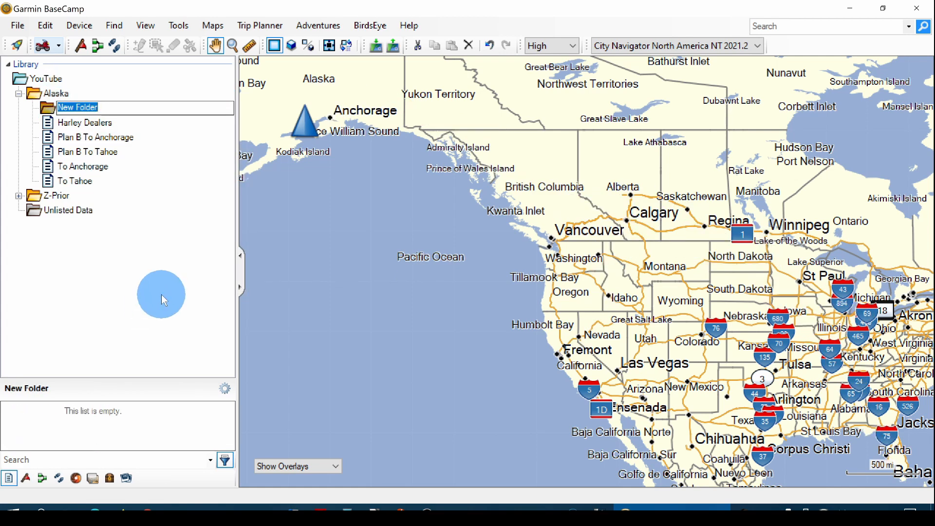
text(Plan A)
click(162, 294)
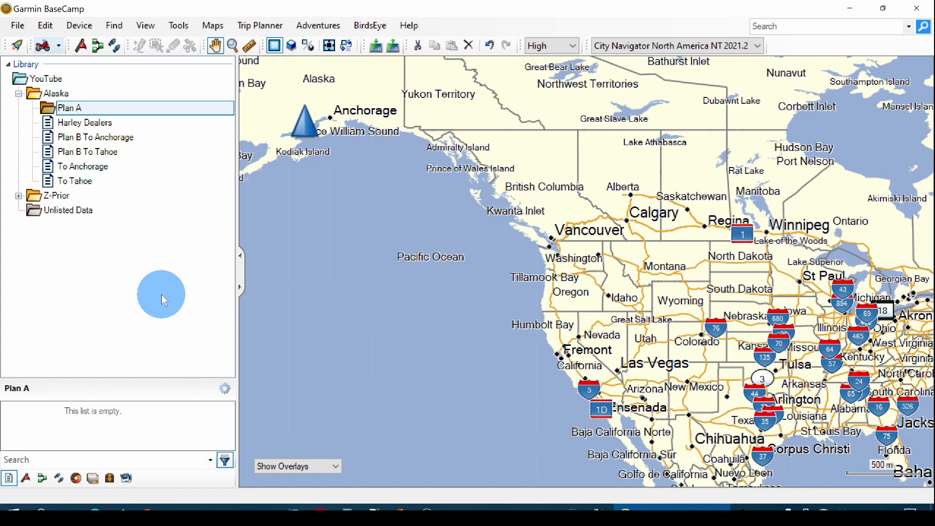
- Move the To Anchorage and To Tahoe lists into the Plan A folder and review them on the map
click(82, 168)
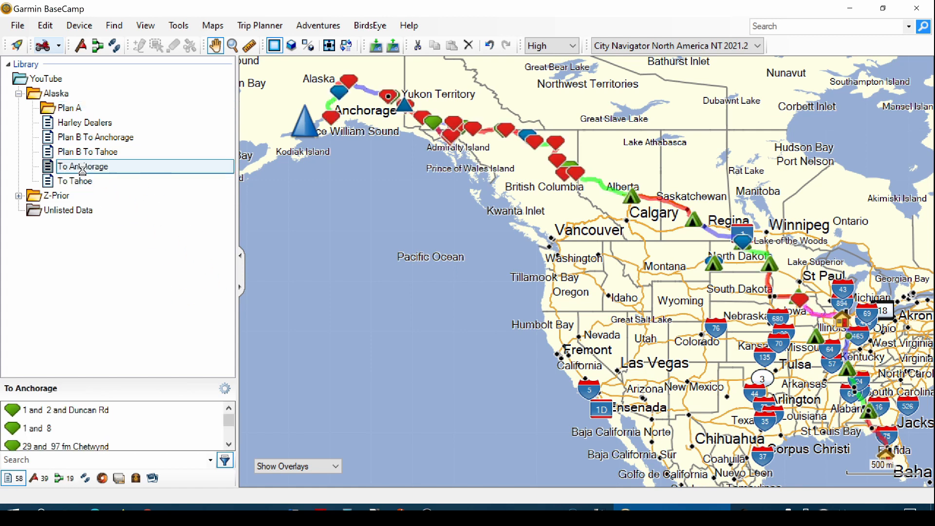
drag(82, 168, 80, 111)
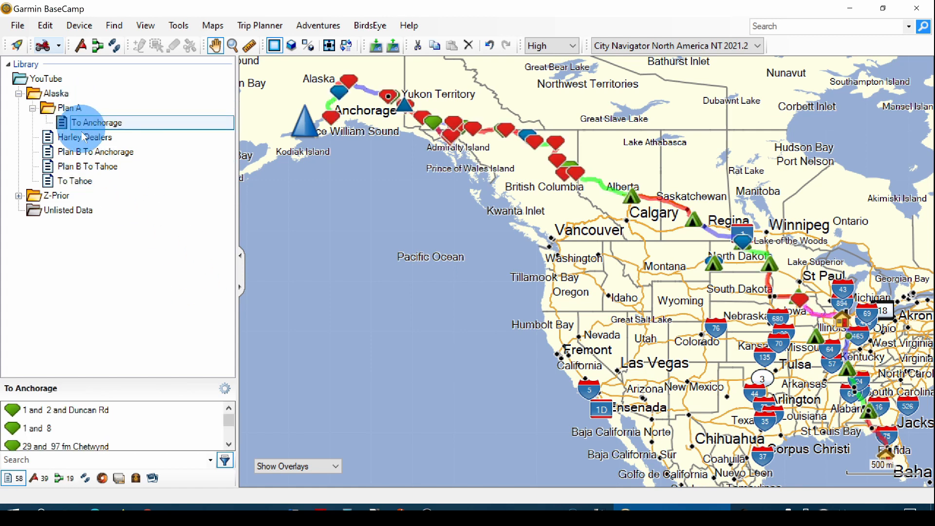
click(83, 182)
drag(83, 148, 77, 111)
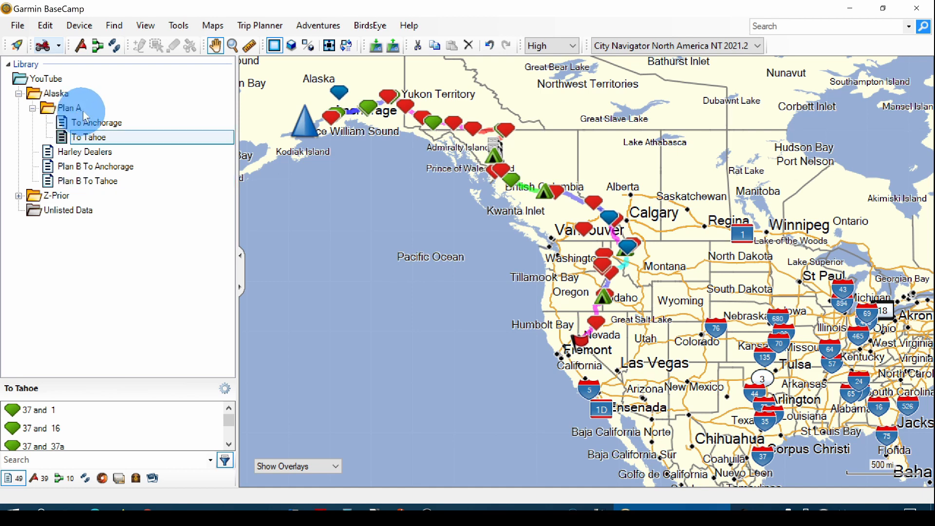
click(60, 110)
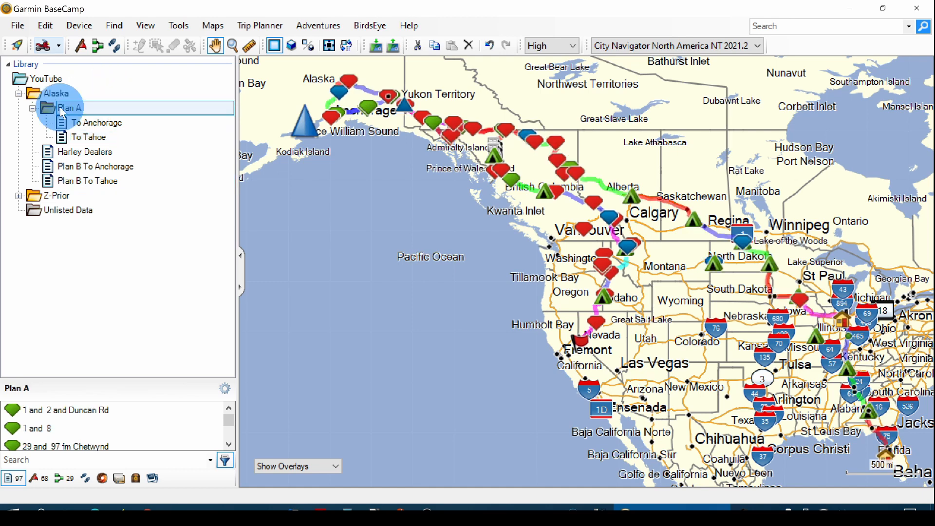
click(88, 123)
click(87, 138)
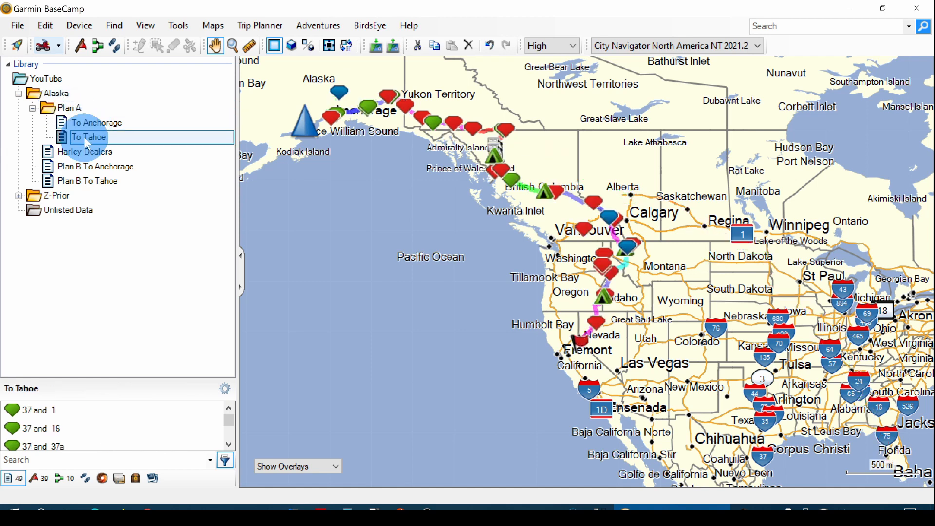
- Create a list folder named Plan B inside the Alaska folder
click(62, 96)
right_click(61, 95)
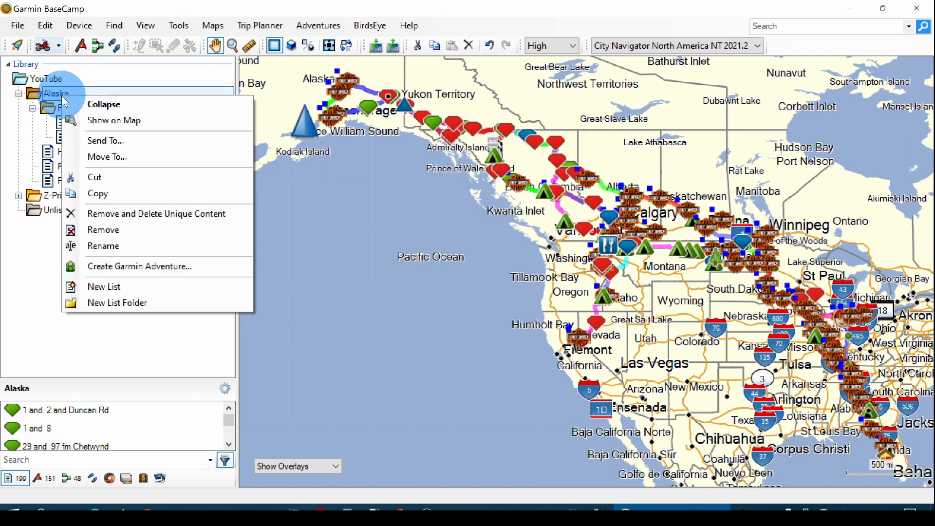
click(122, 301)
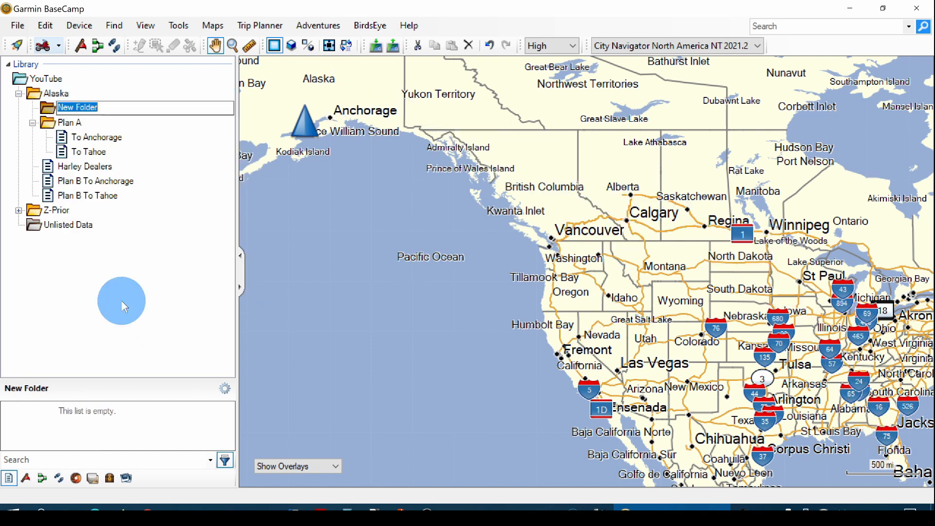
text(Pl)
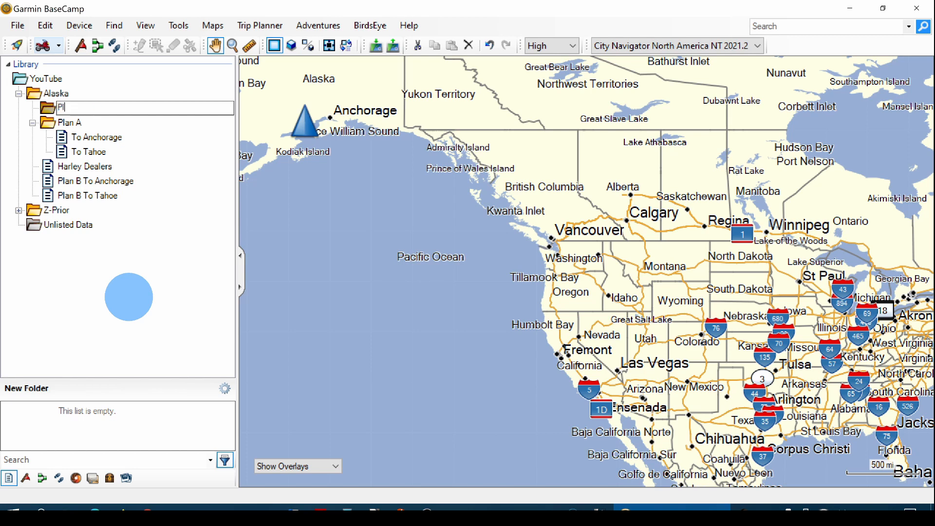
text(an B)
key(Return)
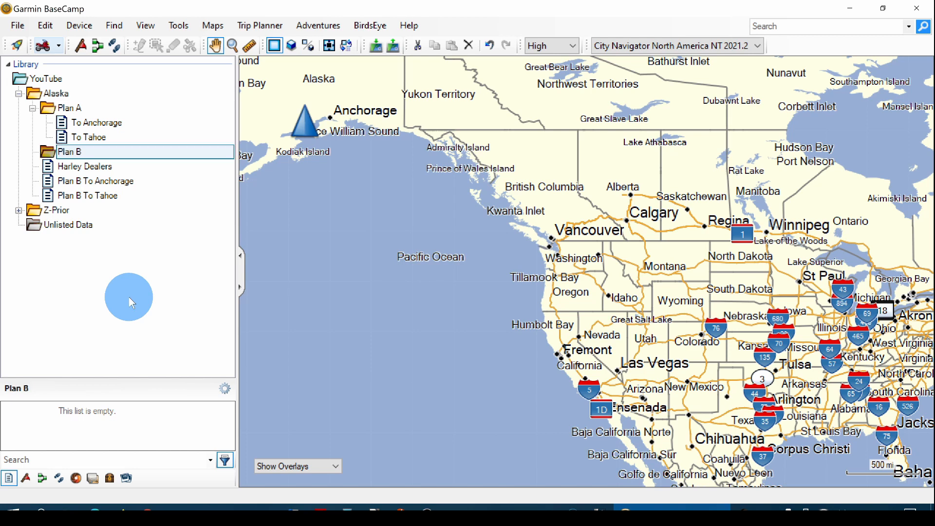
- Move the Plan B To Anchorage and Plan B To Tahoe lists into the Plan B folder
click(74, 185)
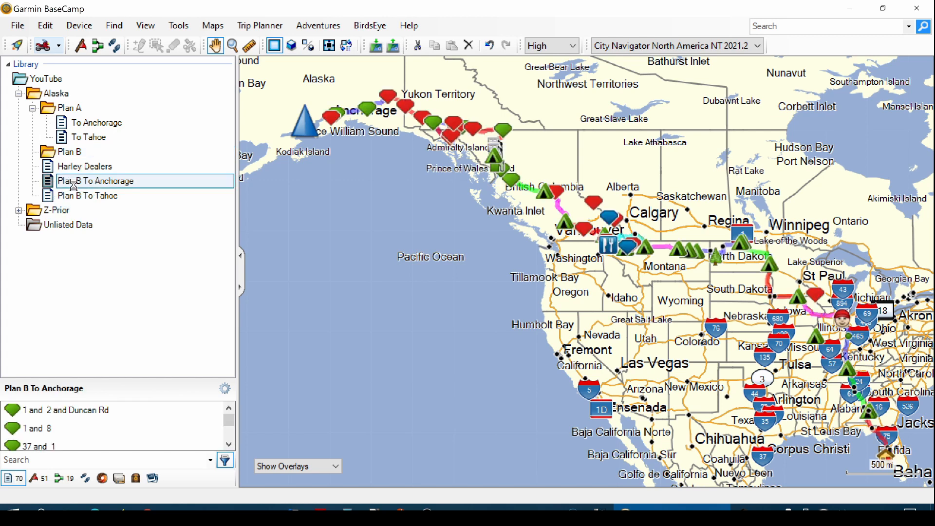
drag(73, 184, 78, 154)
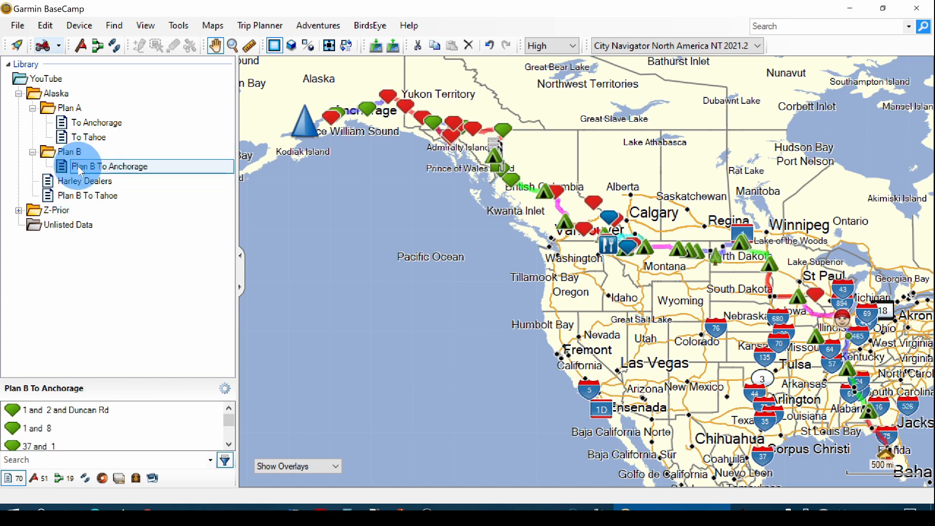
drag(77, 195, 76, 151)
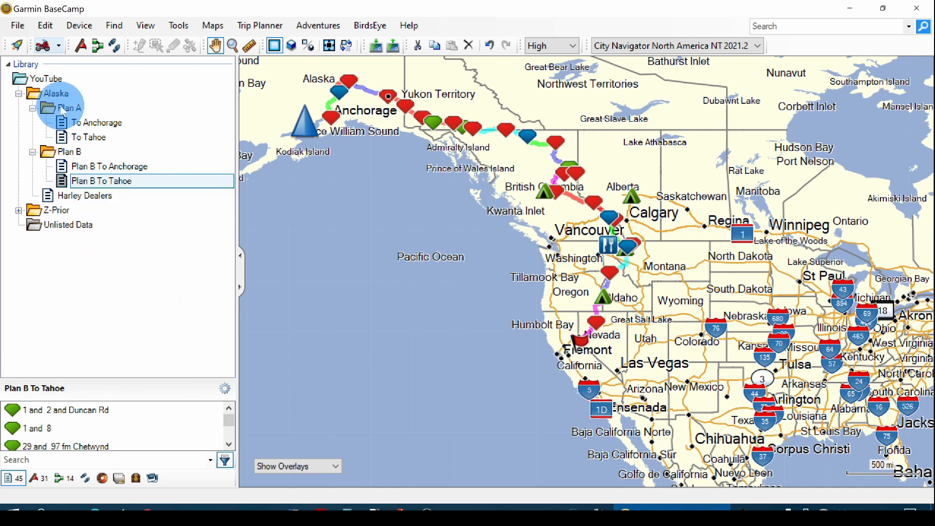
- Create a list folder named Routes inside the Plan A folder
click(69, 108)
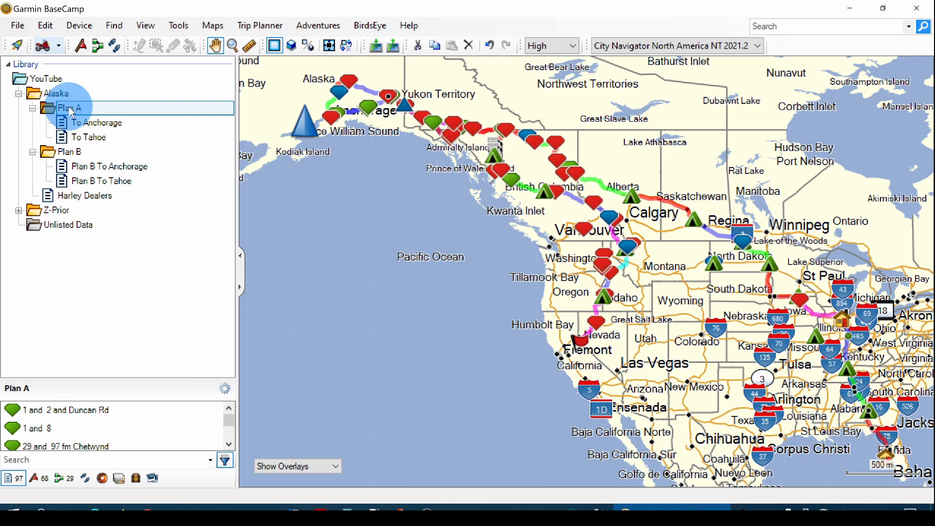
right_click(68, 107)
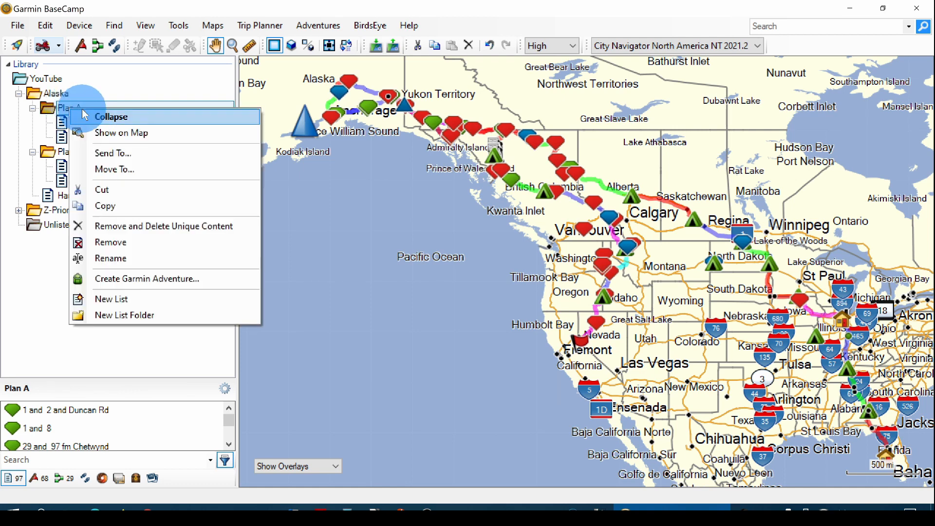
click(146, 315)
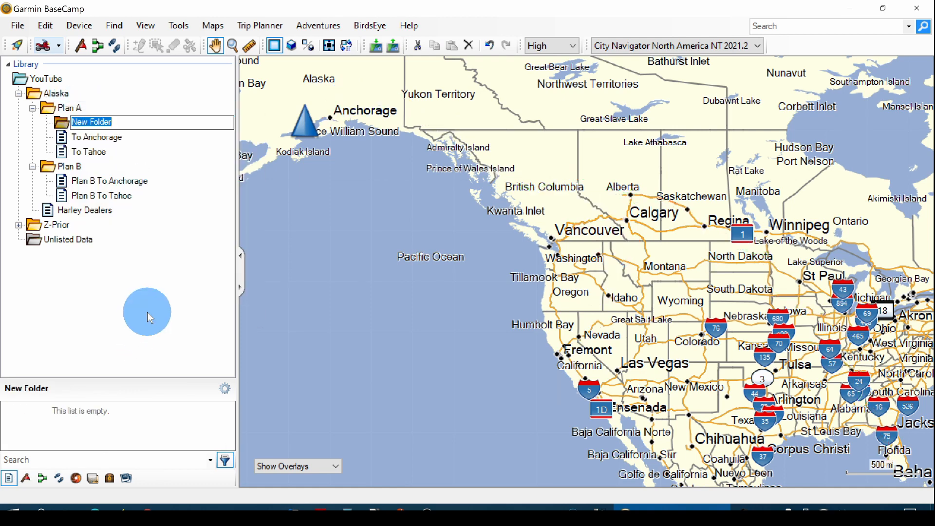
text(Routes)
key(Return)
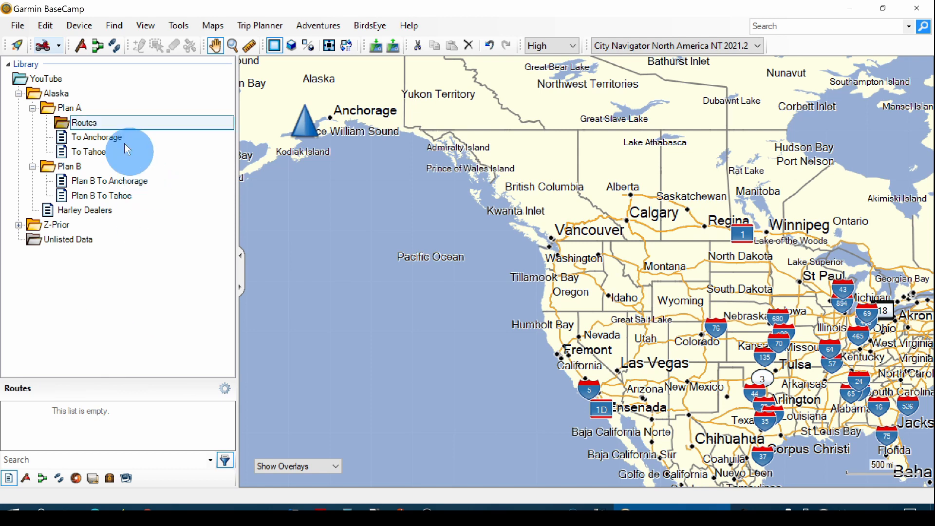
- Create a list folder named Dealers inside the Plan A folder
right_click(76, 109)
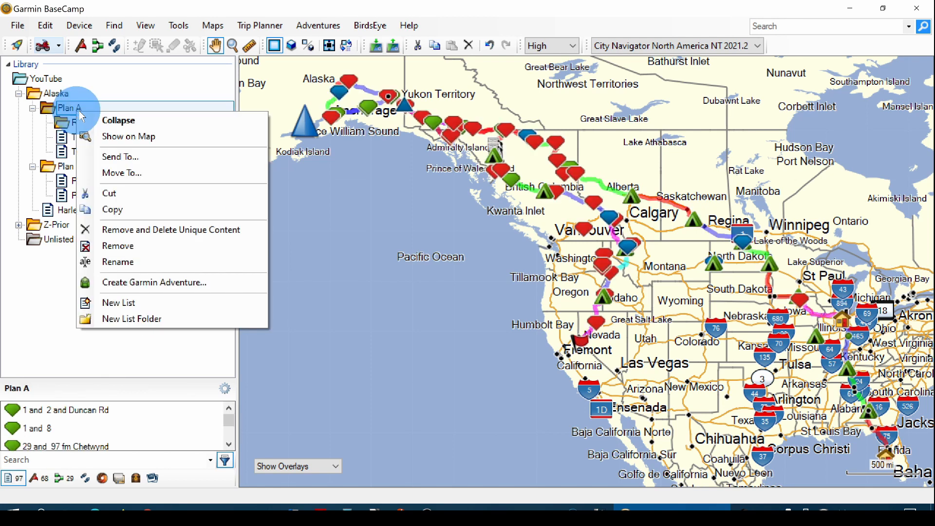
click(146, 321)
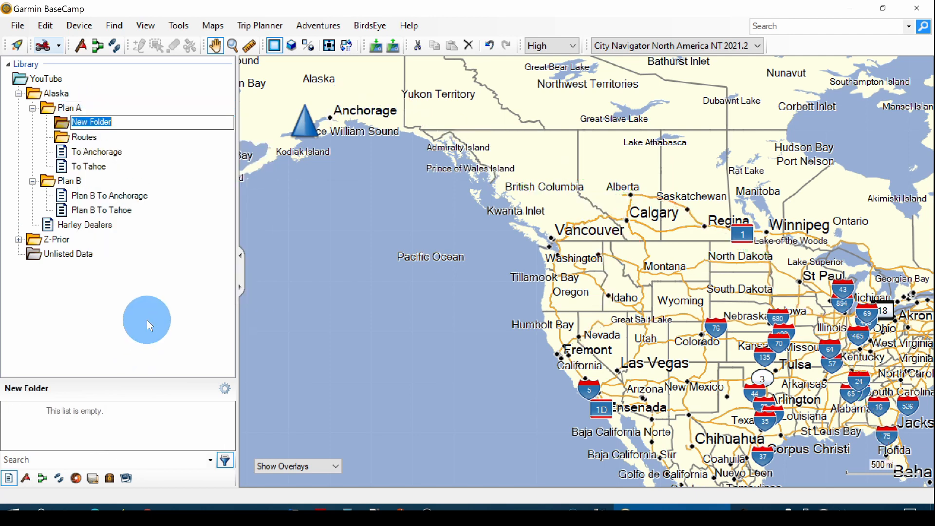
text(Dealers)
key(Return)
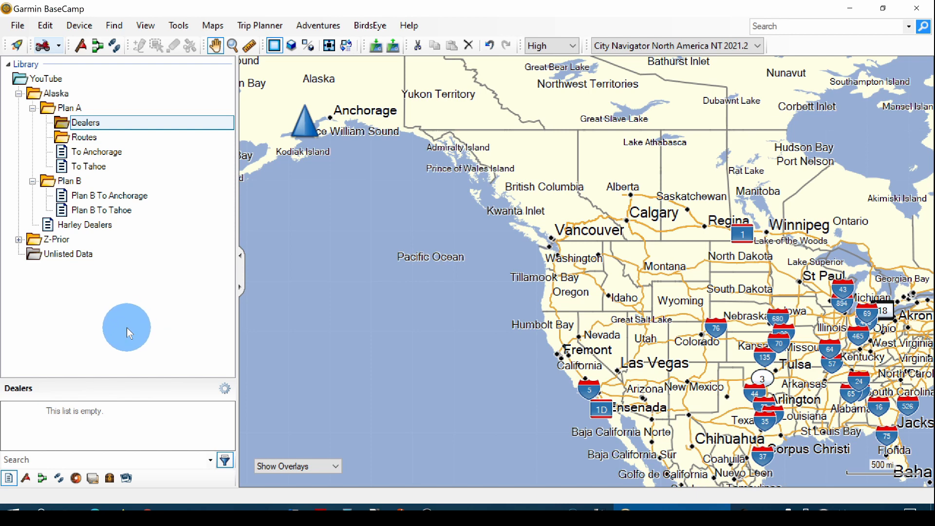
- Sort Plan A's data, putting To Anchorage and To Tahoe in Routes and Harley Dealers in Dealers, and review it on the map
click(88, 153)
mouse_move(88, 152)
mouse_down()
mouse_move(107, 147)
mouse_move(90, 144)
mouse_move(96, 169)
mouse_move(105, 148)
mouse_move(95, 142)
mouse_up()
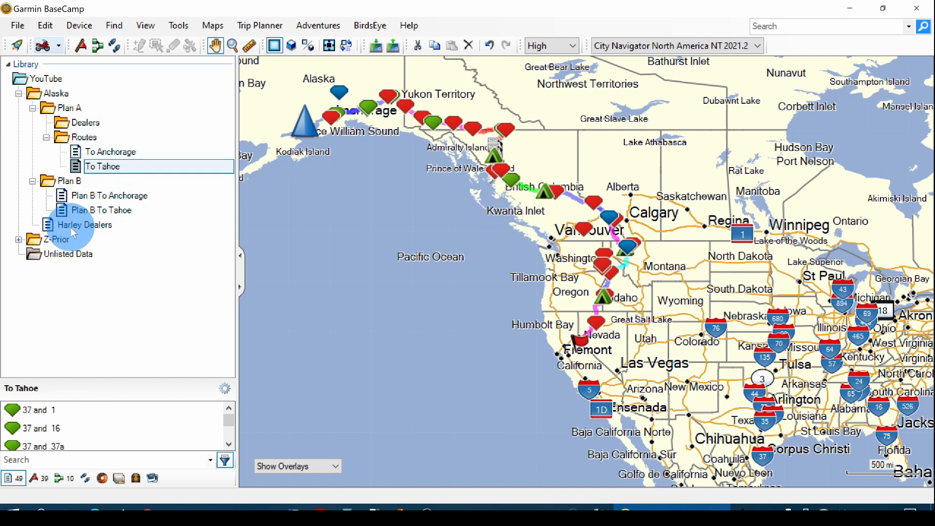
drag(71, 227, 83, 128)
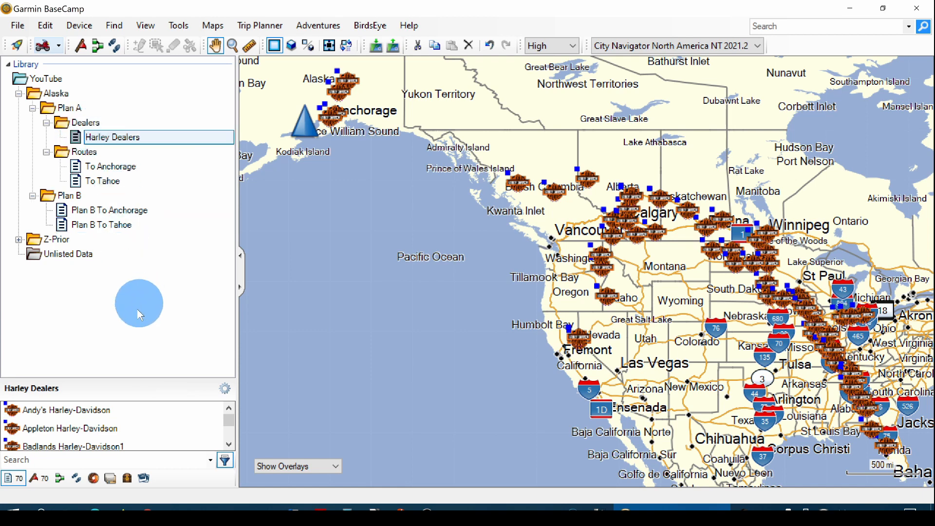
click(83, 153)
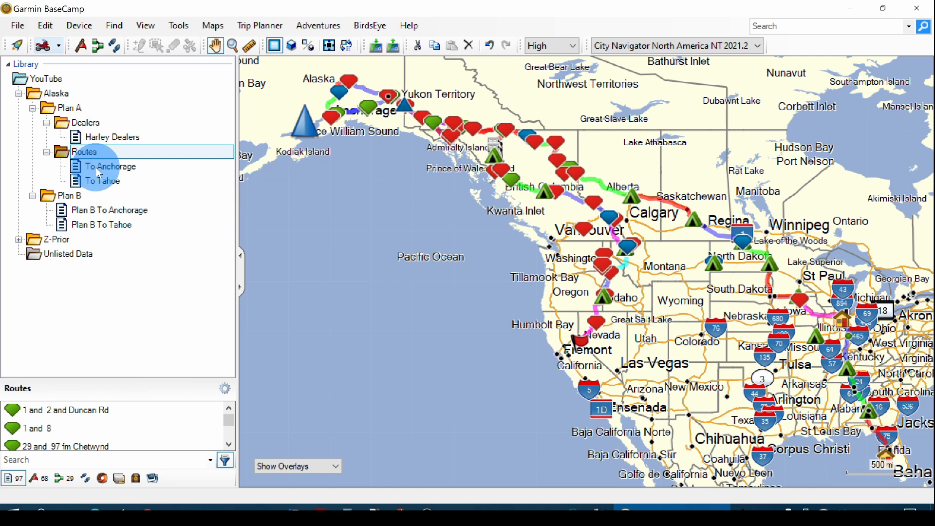
click(96, 168)
click(97, 178)
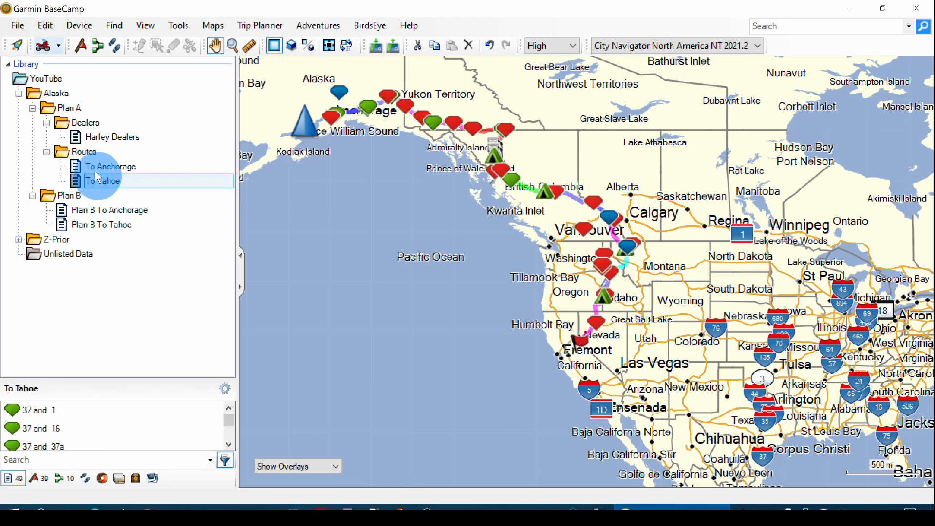
click(49, 112)
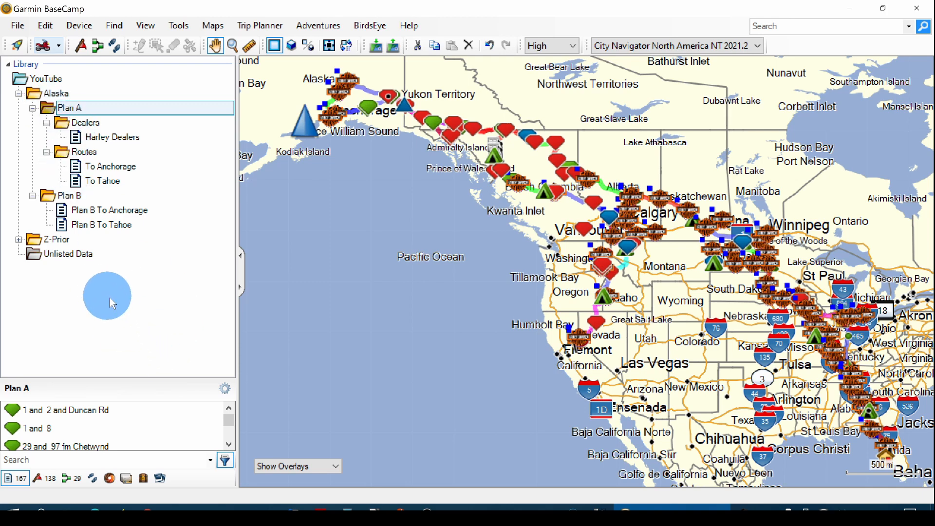
- Create a list folder named Dealers inside the Plan B folder
click(69, 198)
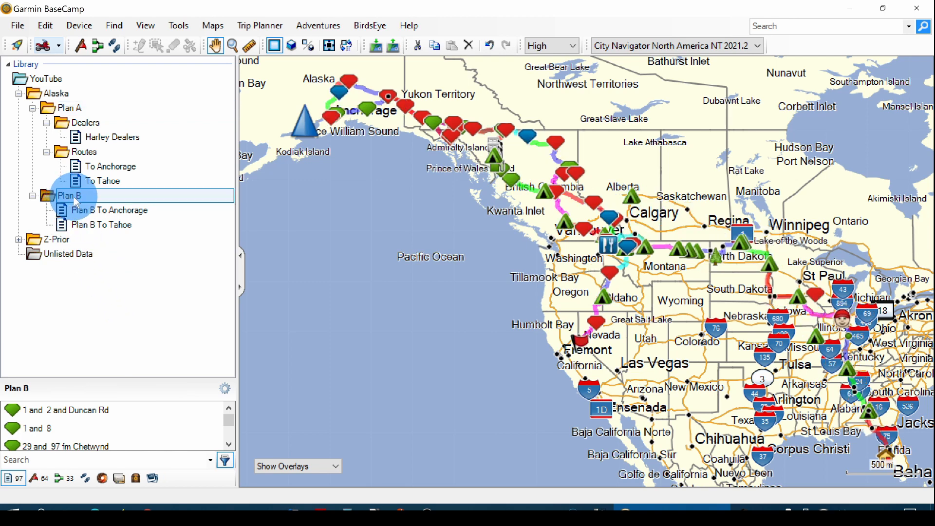
right_click(74, 197)
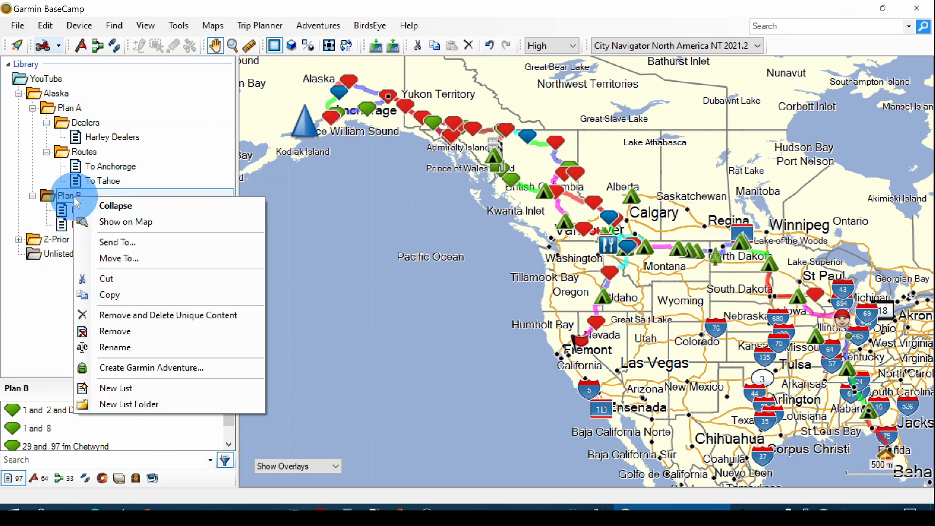
click(154, 410)
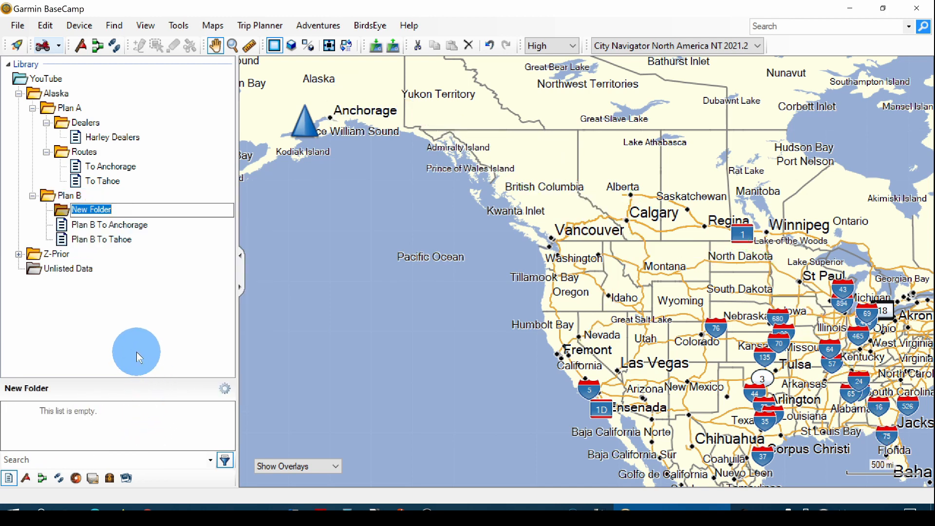
text(Dealers)
click(137, 352)
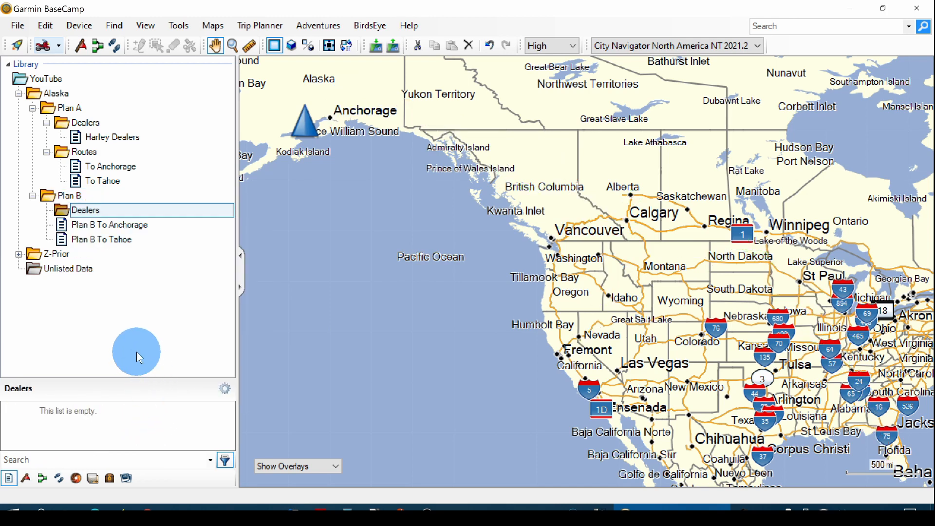
- Create a list folder named Routes inside the Plan B folder
right_click(73, 199)
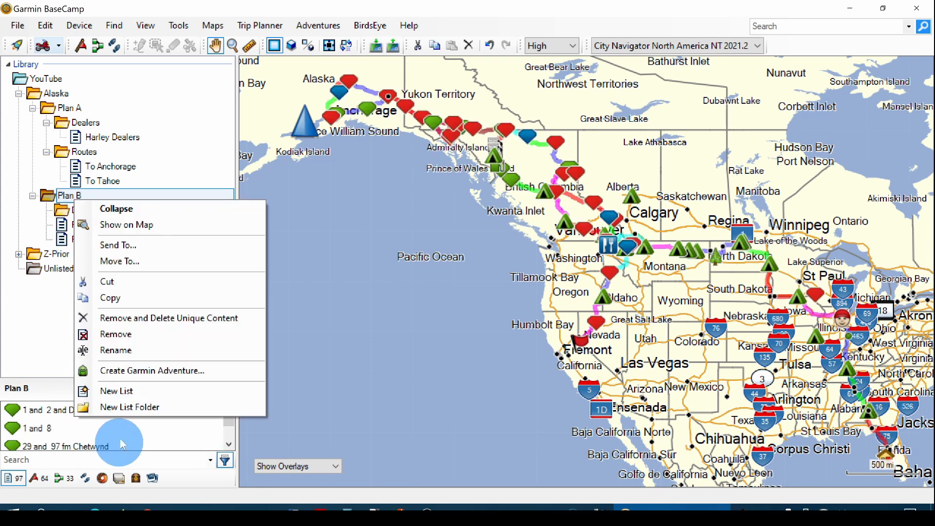
click(129, 407)
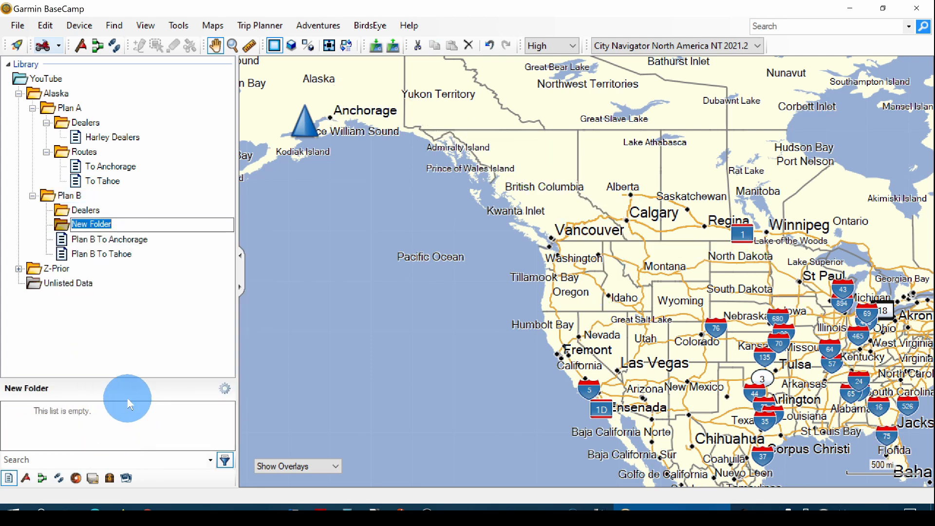
text(Routes)
key(Return)
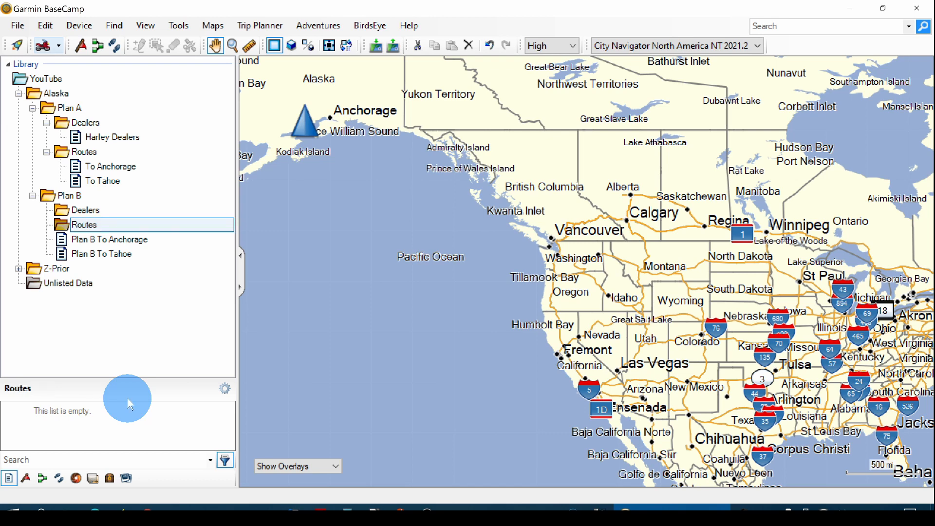
- Move the Plan B To Anchorage and Plan B To Tahoe lists into Plan B's Routes folder
click(127, 239)
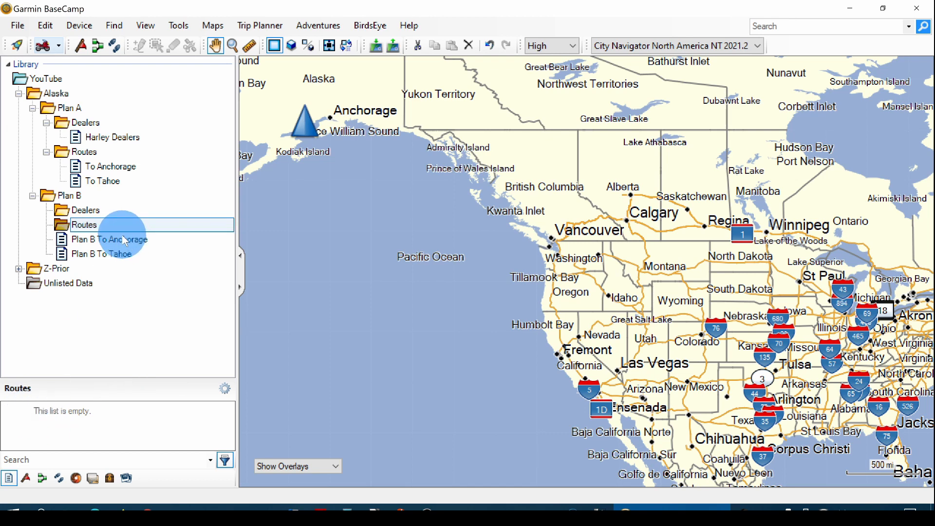
drag(126, 242, 93, 225)
click(93, 253)
- Create a list named Harley Dealers inside Plan B's Dealers folder
click(87, 211)
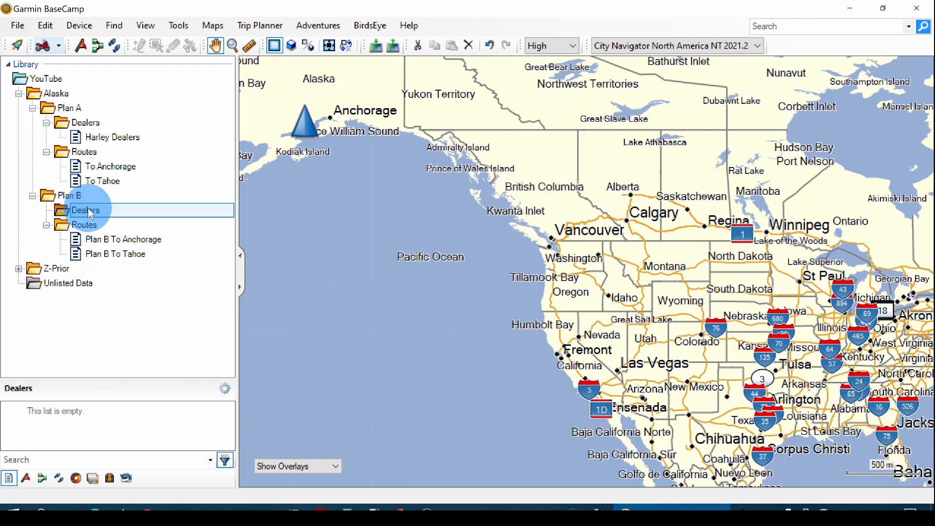
right_click(92, 211)
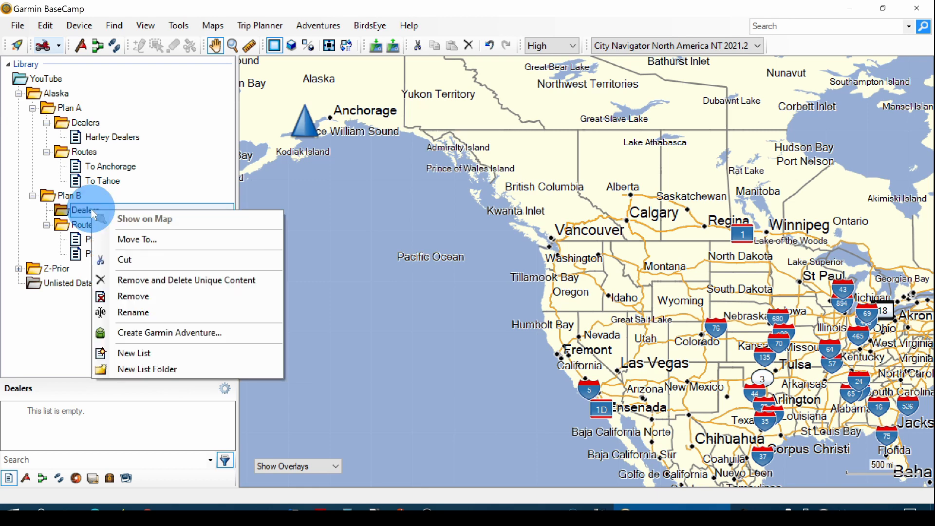
click(155, 353)
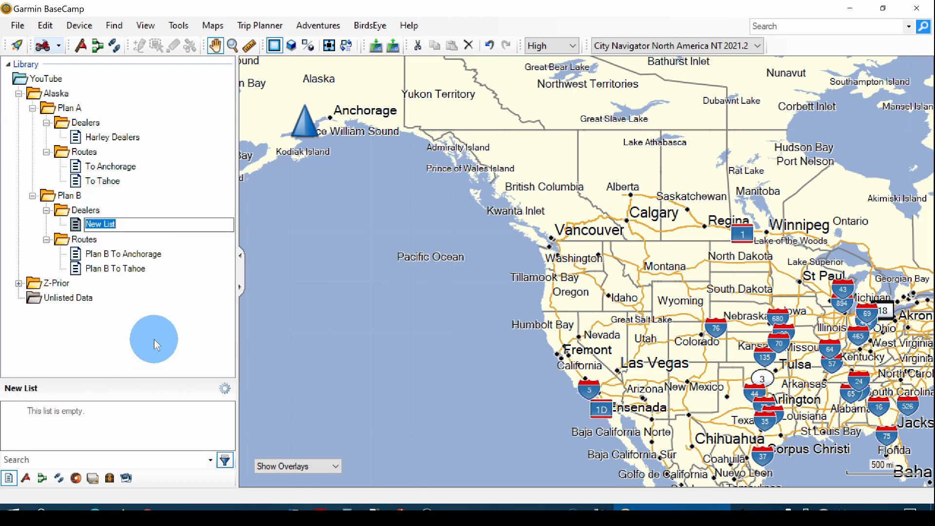
text(Harley D)
text(el)
text(alers)
key(Return)
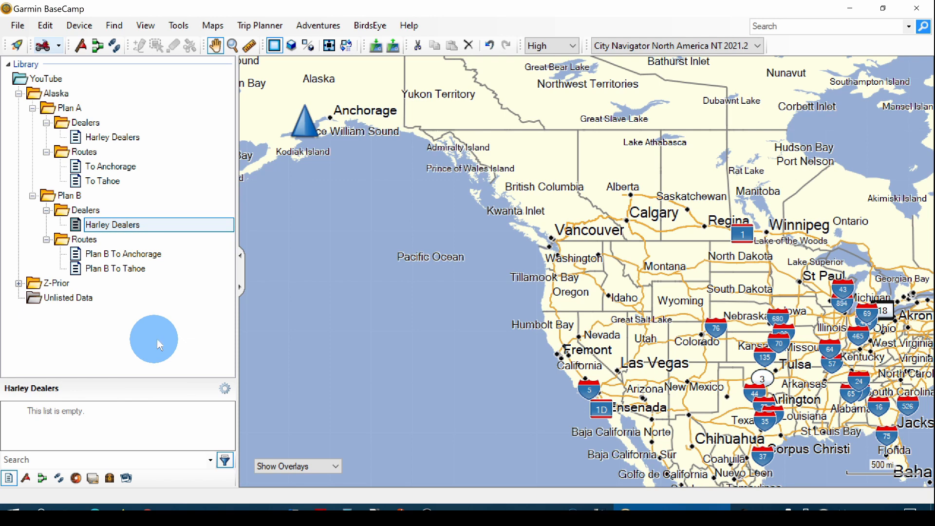
- Copy all waypoints from Plan A's Harley Dealers list and paste them into Plan B's Harley Dealers list
click(124, 139)
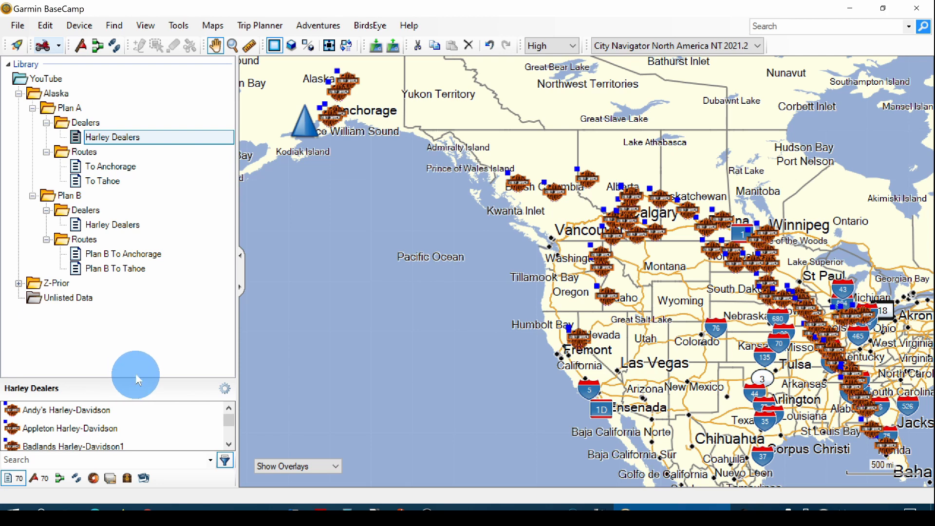
drag(134, 379, 136, 327)
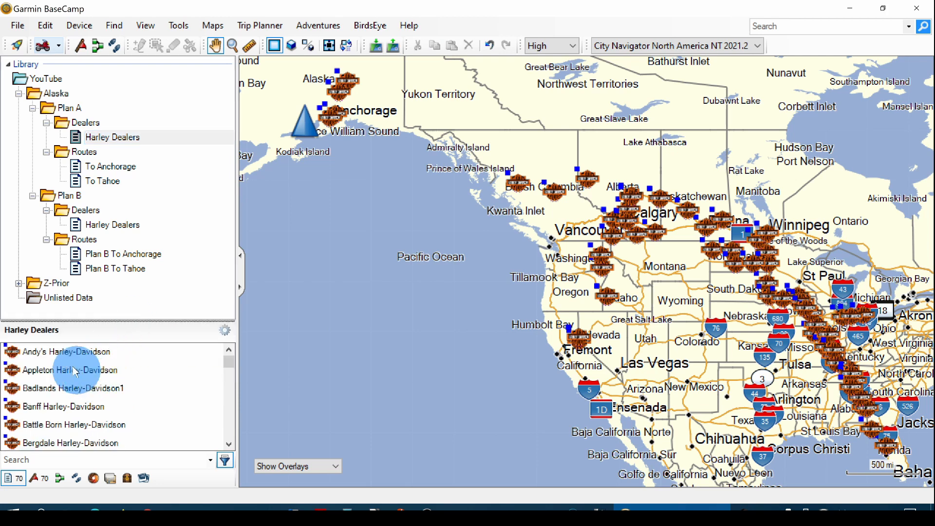
click(60, 352)
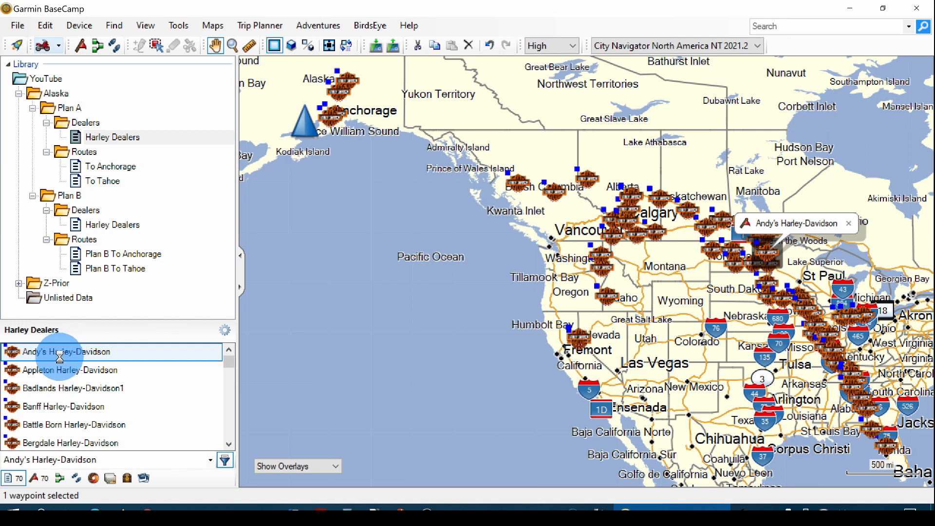
key(ctrl+a)
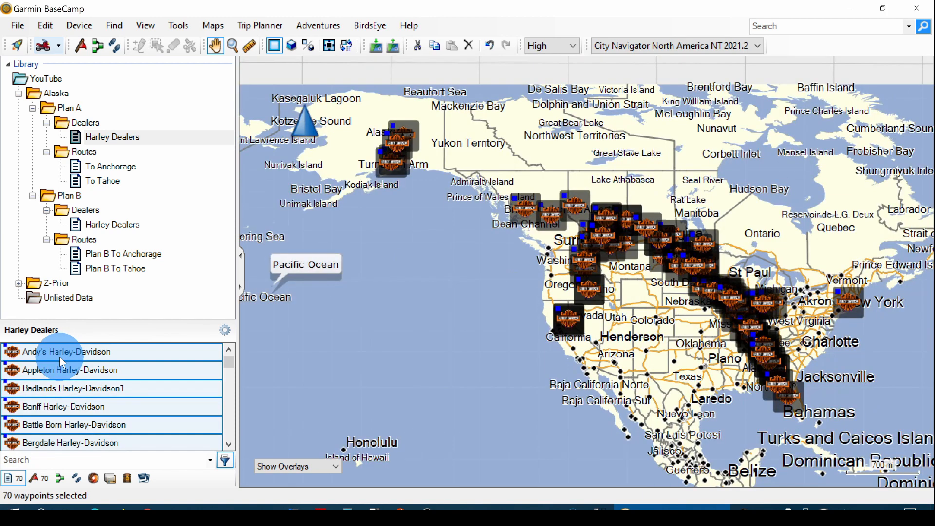
right_click(86, 351)
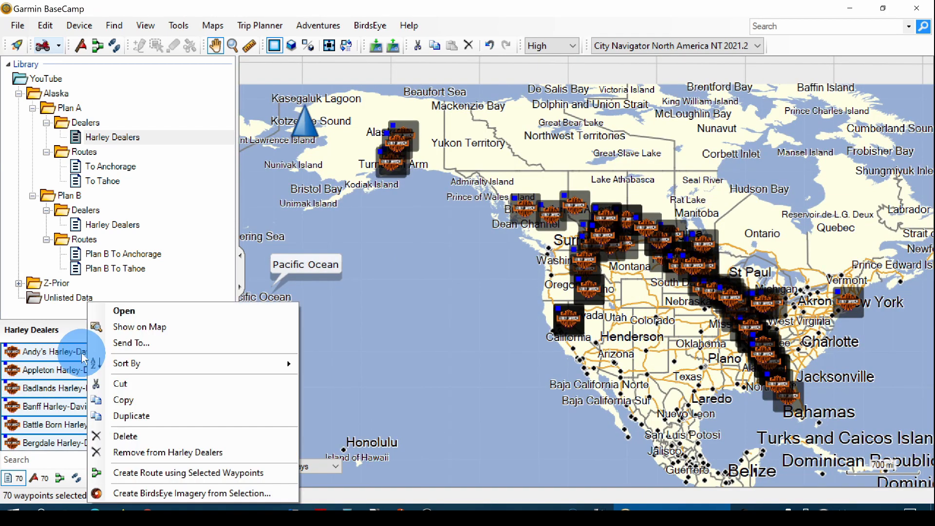
click(132, 408)
click(110, 227)
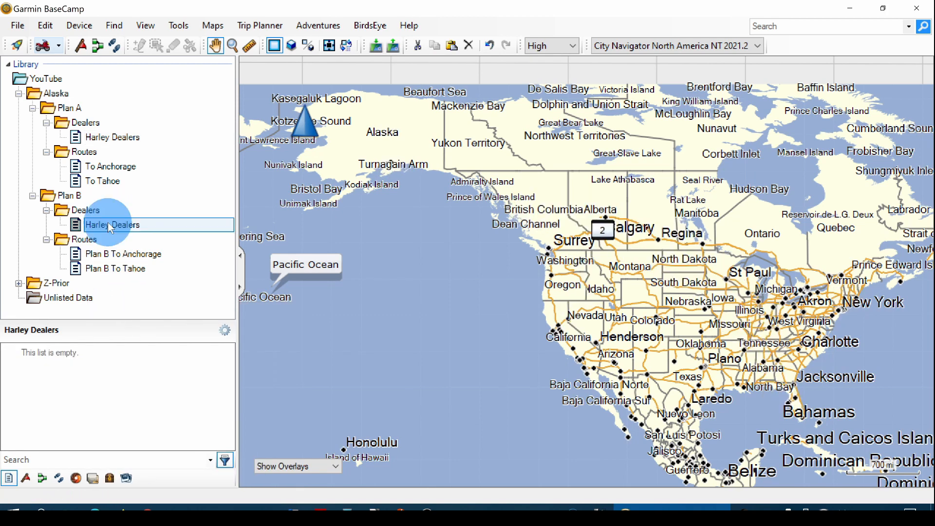
right_click(111, 227)
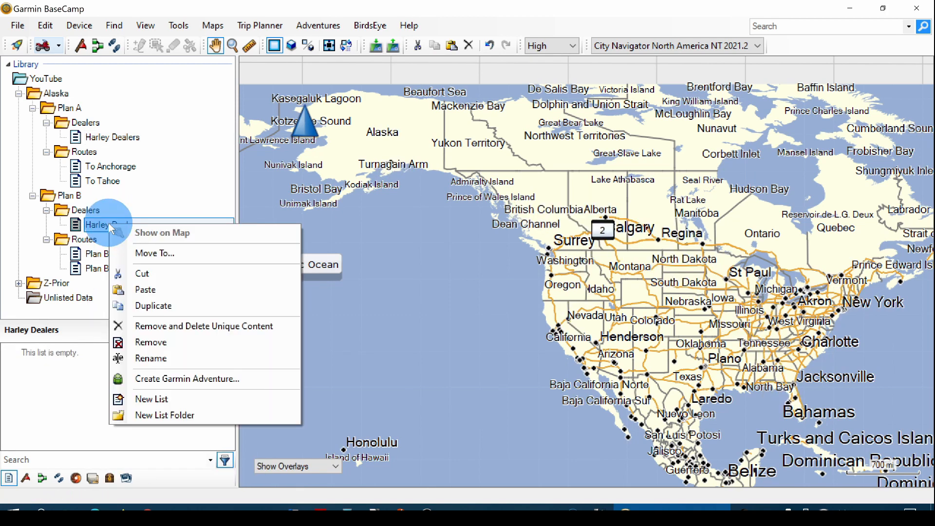
click(145, 290)
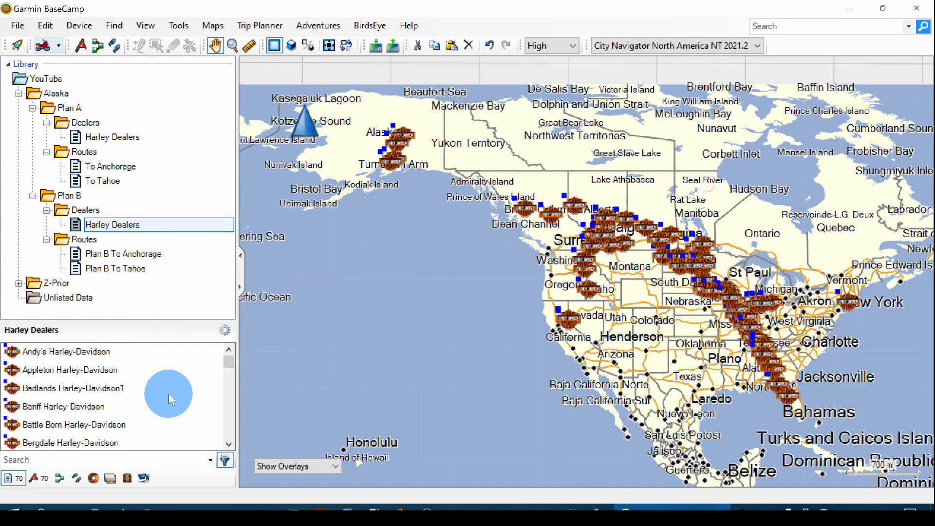
- Compare the dealer waypoints in Plan B's Harley Dealers list with those in Plan A's list
scroll(158, 409, down, 7)
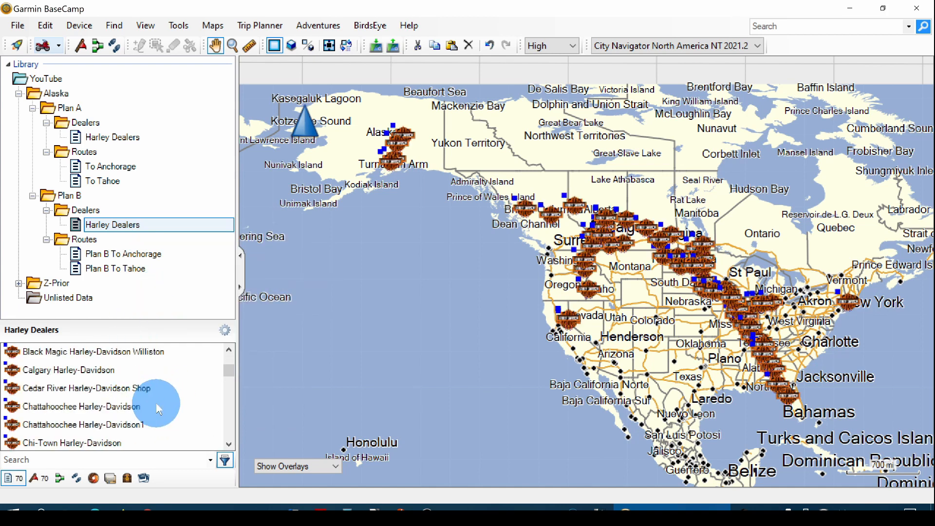
scroll(159, 409, up, 7)
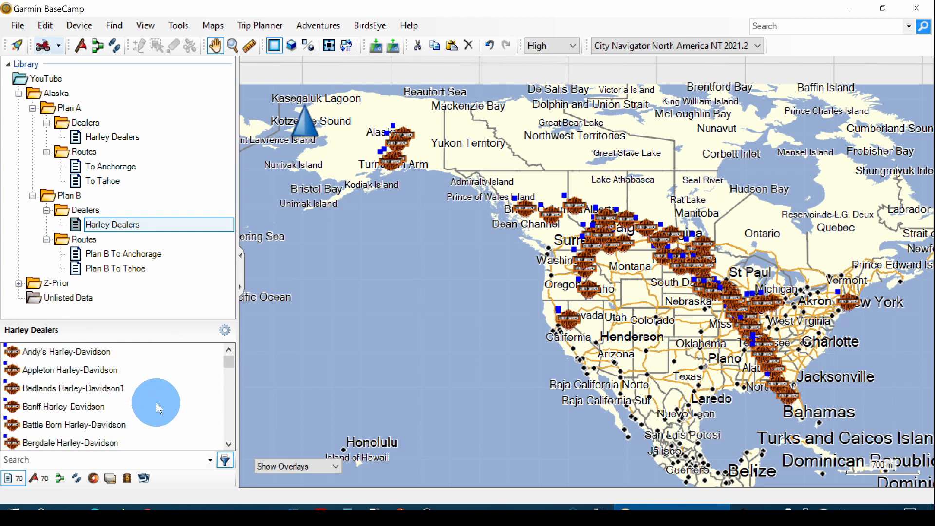
click(118, 139)
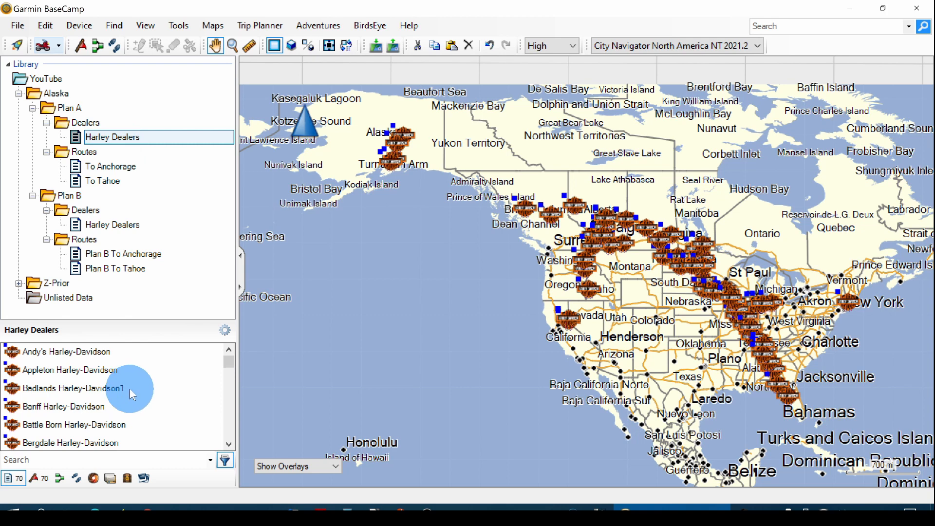
click(86, 352)
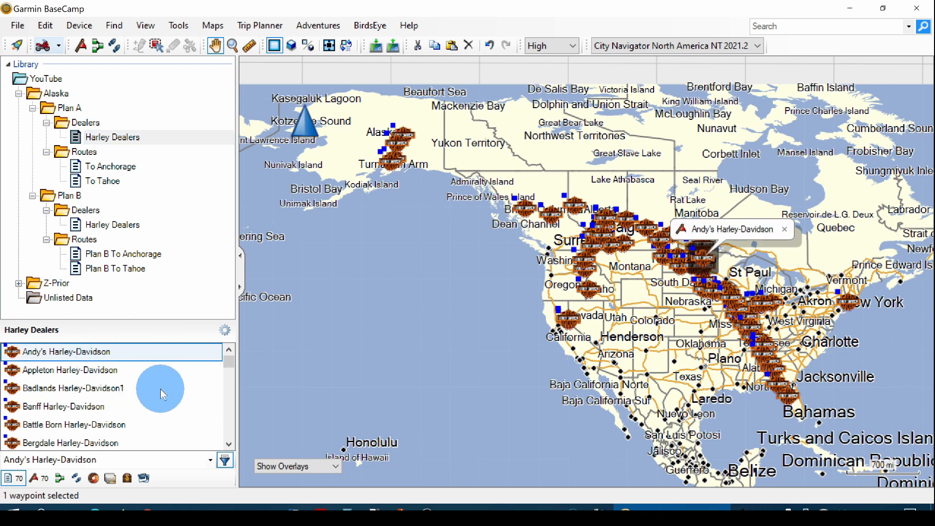
scroll(160, 389, down, 3)
scroll(163, 390, up, 3)
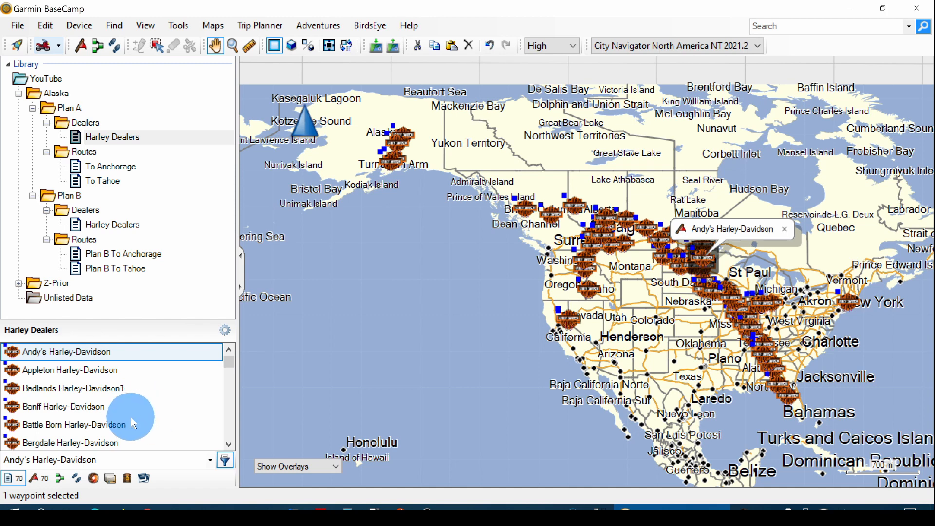
- Review Plan B on the map as a whole, as Dealers, as Routes, and as its To Anchorage and To Tahoe lists
click(53, 193)
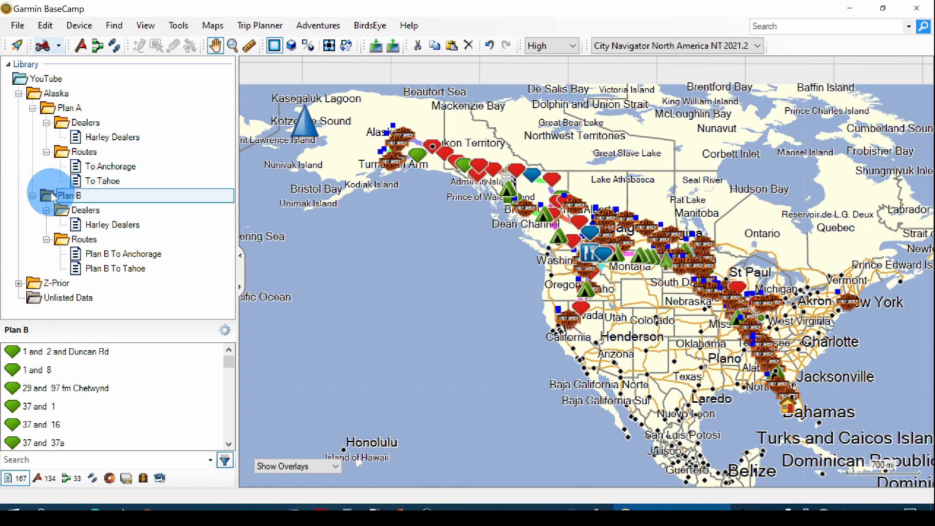
click(84, 212)
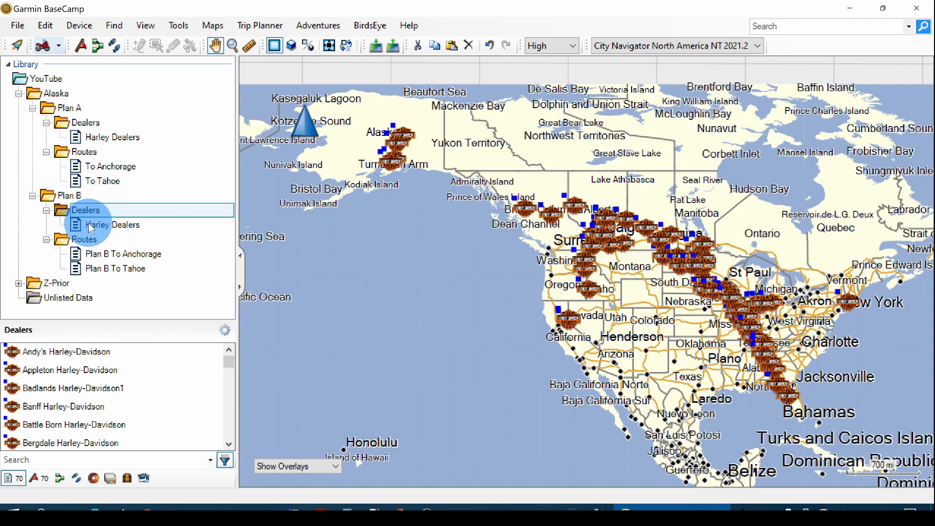
click(94, 240)
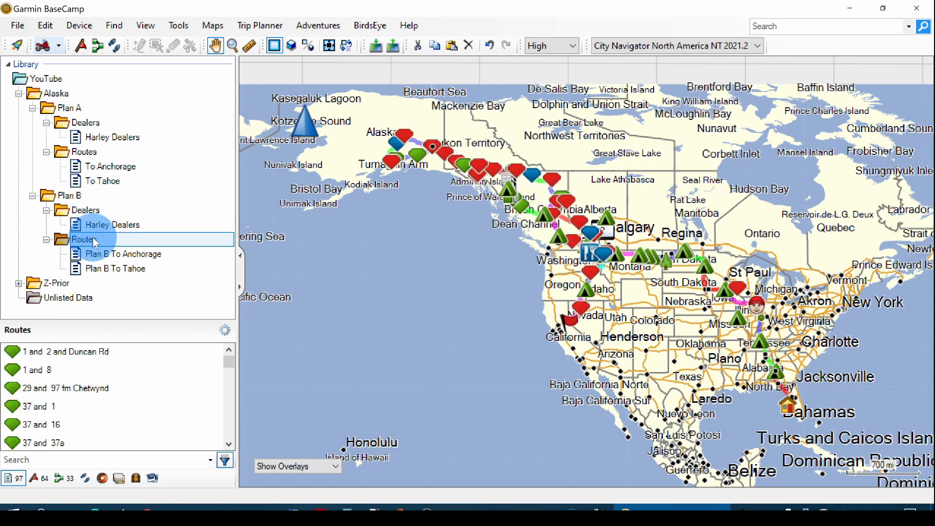
click(101, 255)
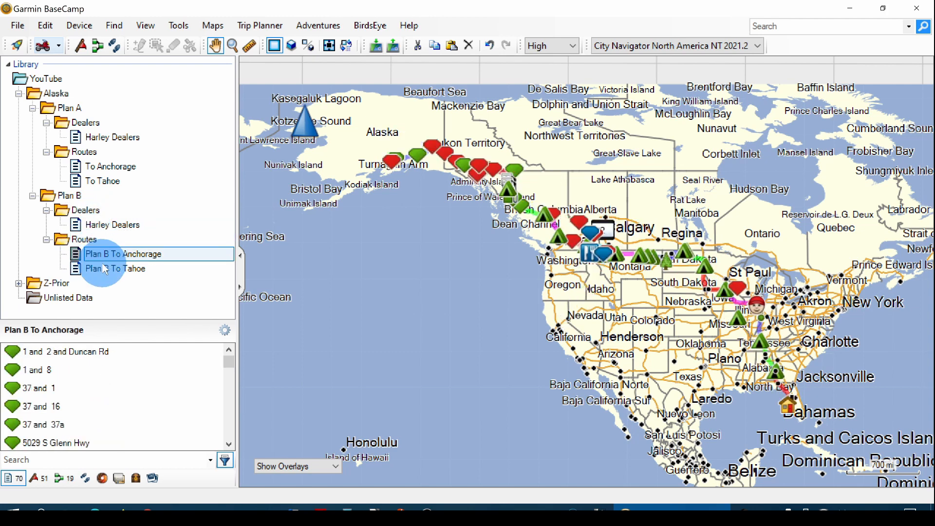
click(102, 269)
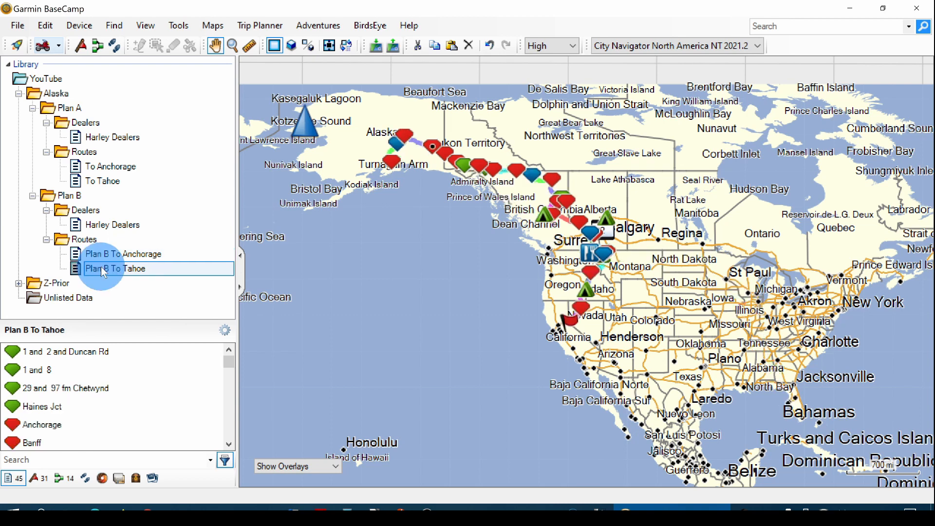
- Examine Plan A's To Anchorage list in western Canada and compare Plan A's Routes folder with Plan B's on the map
click(104, 167)
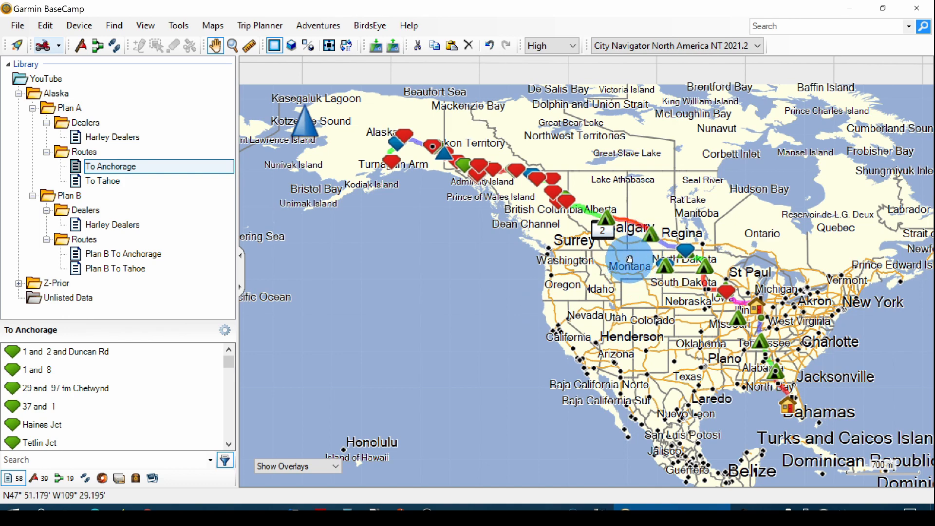
scroll(629, 240, up, 2)
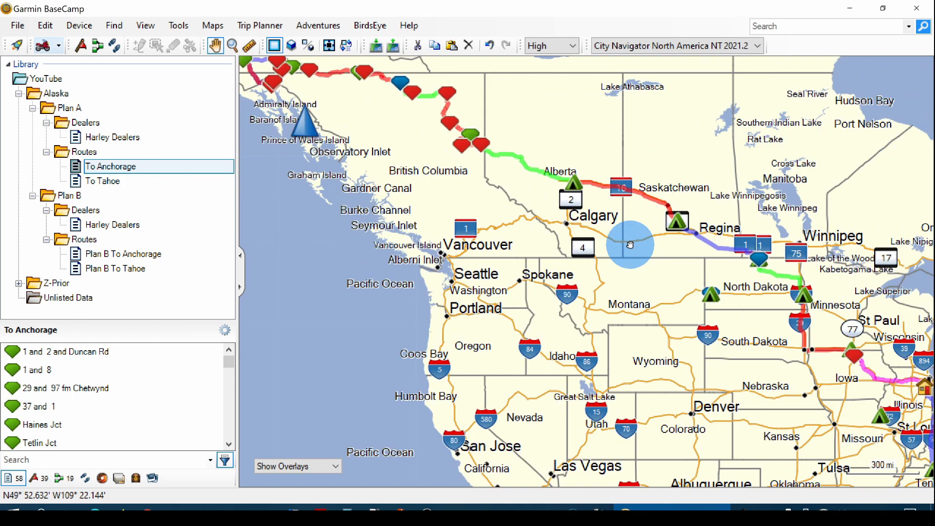
drag(581, 256, 660, 316)
click(110, 180)
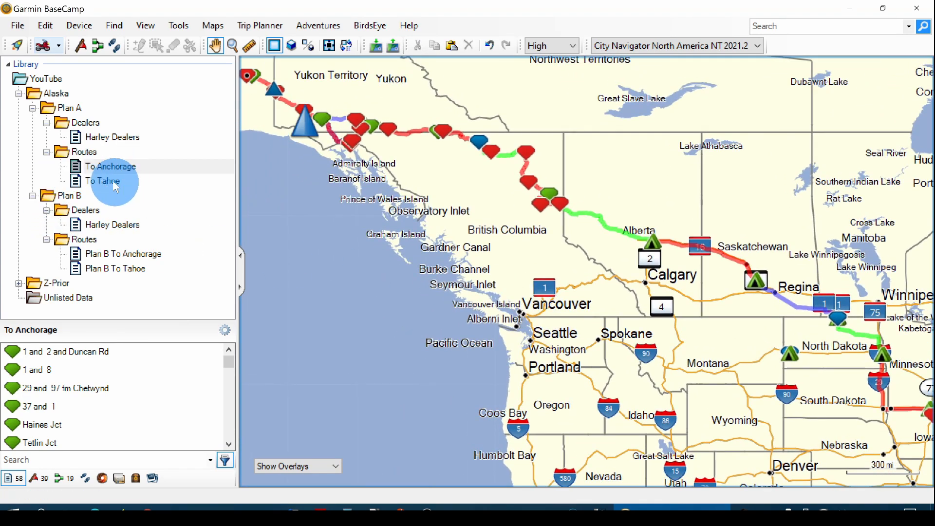
mouse_move(111, 180)
mouse_down()
mouse_move(79, 129)
mouse_move(77, 152)
mouse_up()
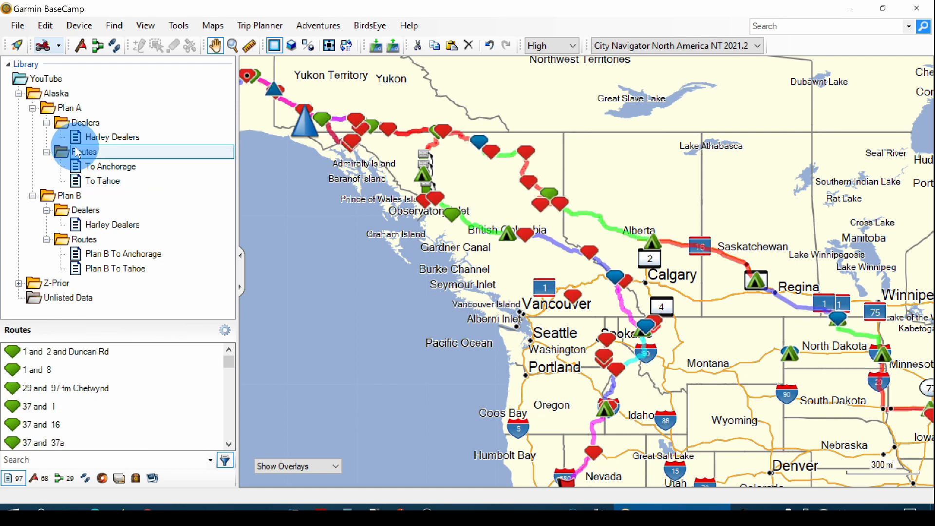
click(90, 240)
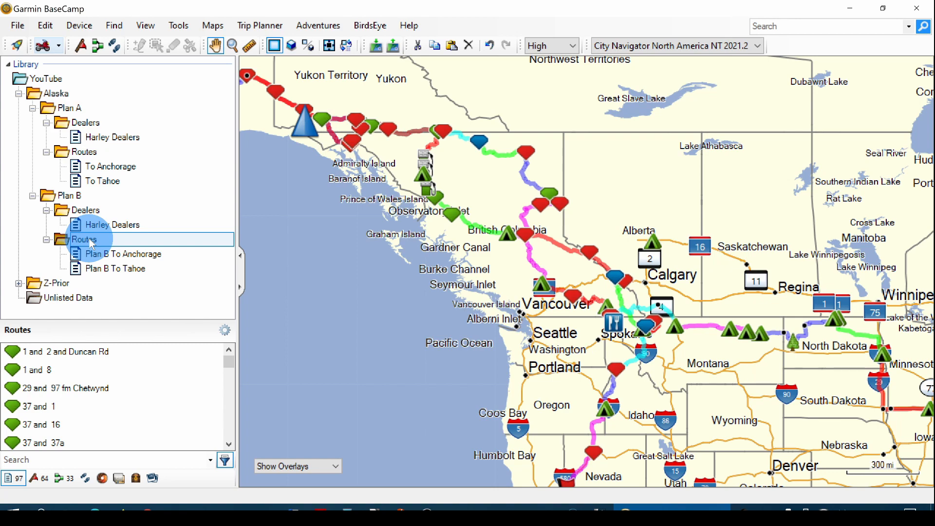